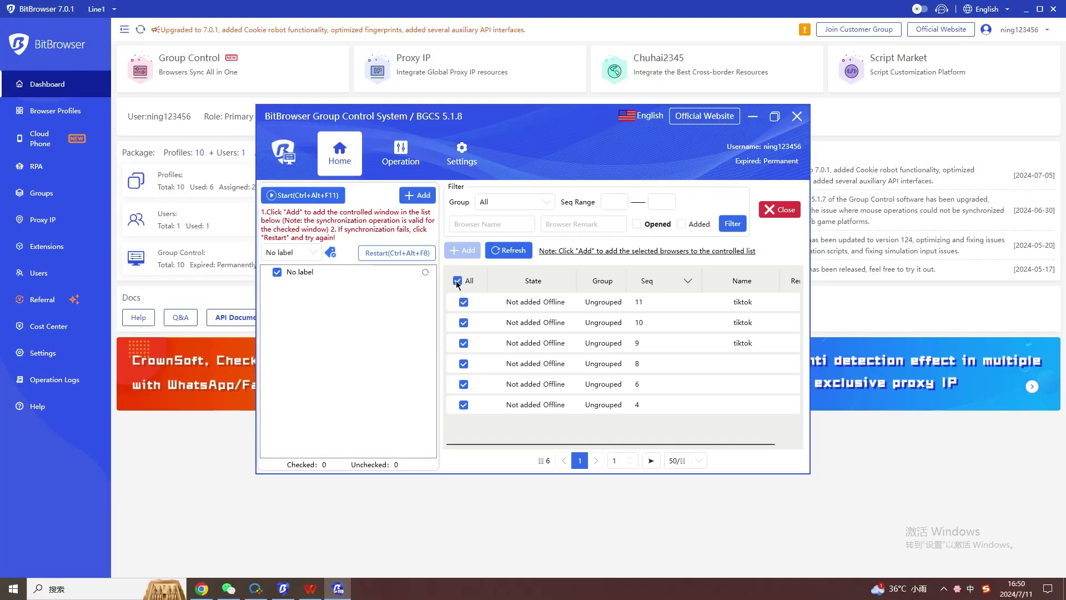
Add all six checked profiles to the controlled list with No label, then open all browsers in Ungrouped-4.
click(462, 252)
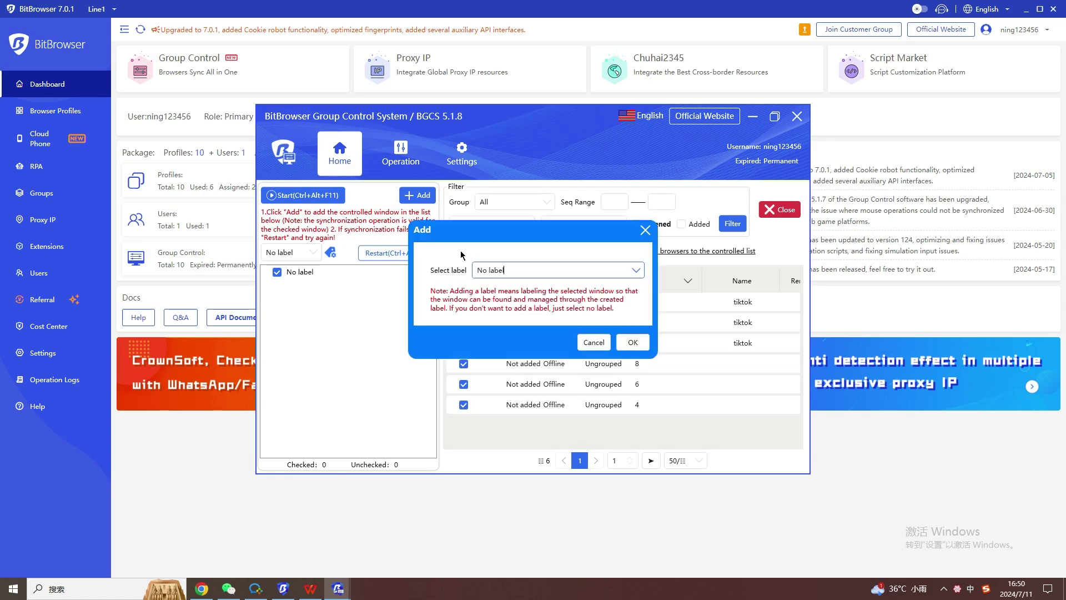
click(627, 339)
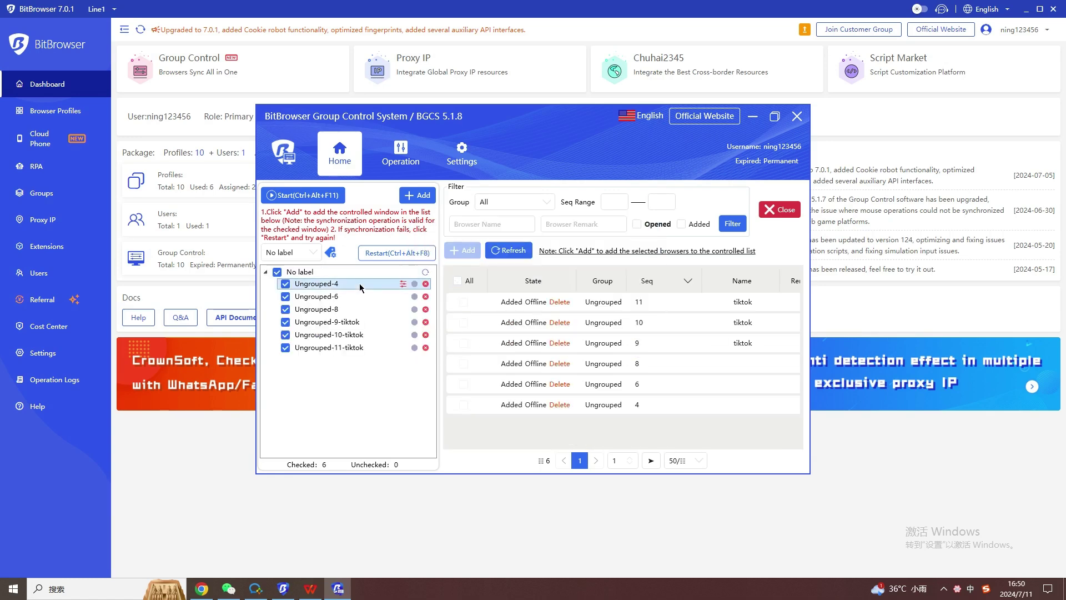
right_click(360, 287)
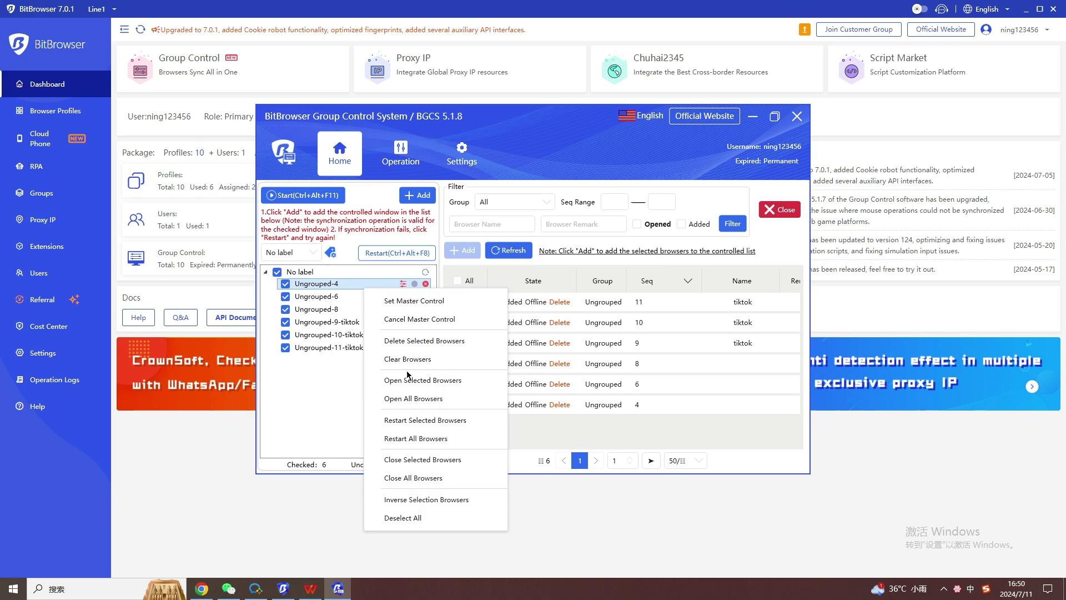
click(399, 400)
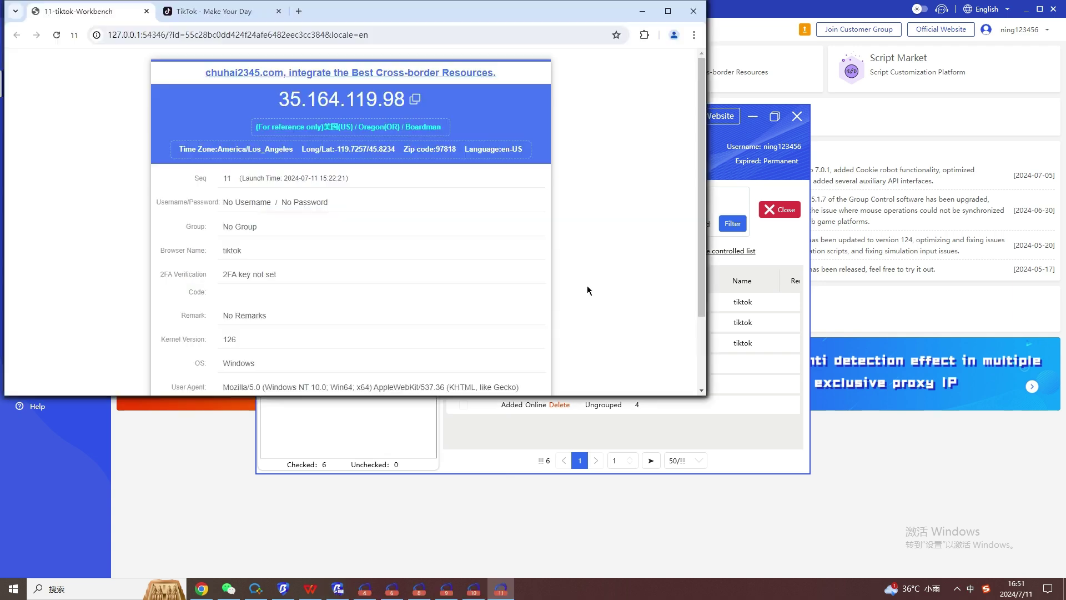
Try the Lattice and Diagonal layouts, then use Adaptive Arrangement to tile the six windows two rows of three.
click(337, 588)
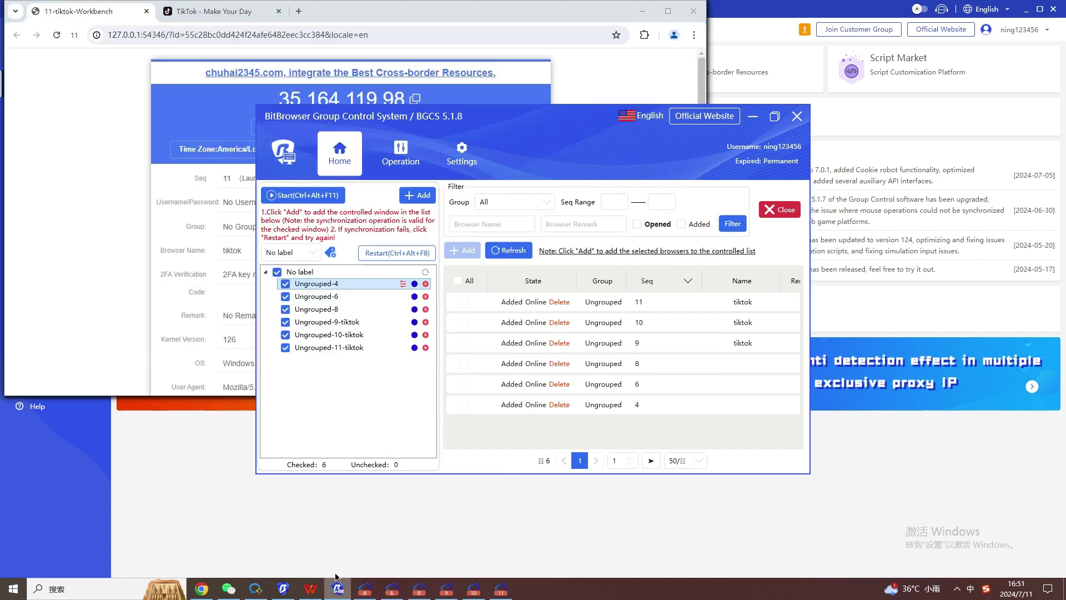
click(400, 153)
click(485, 345)
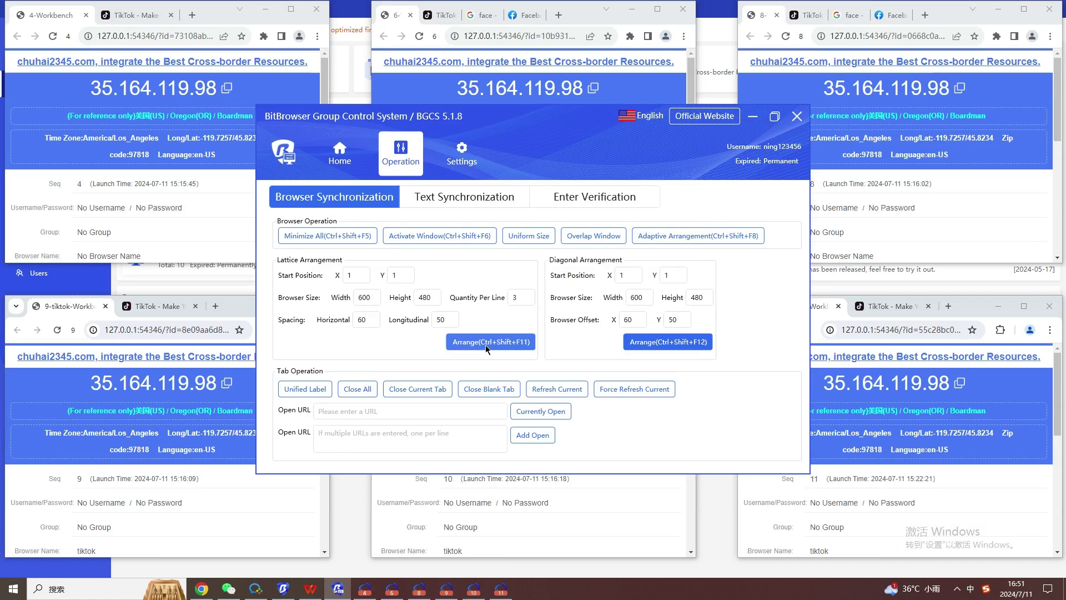
click(656, 345)
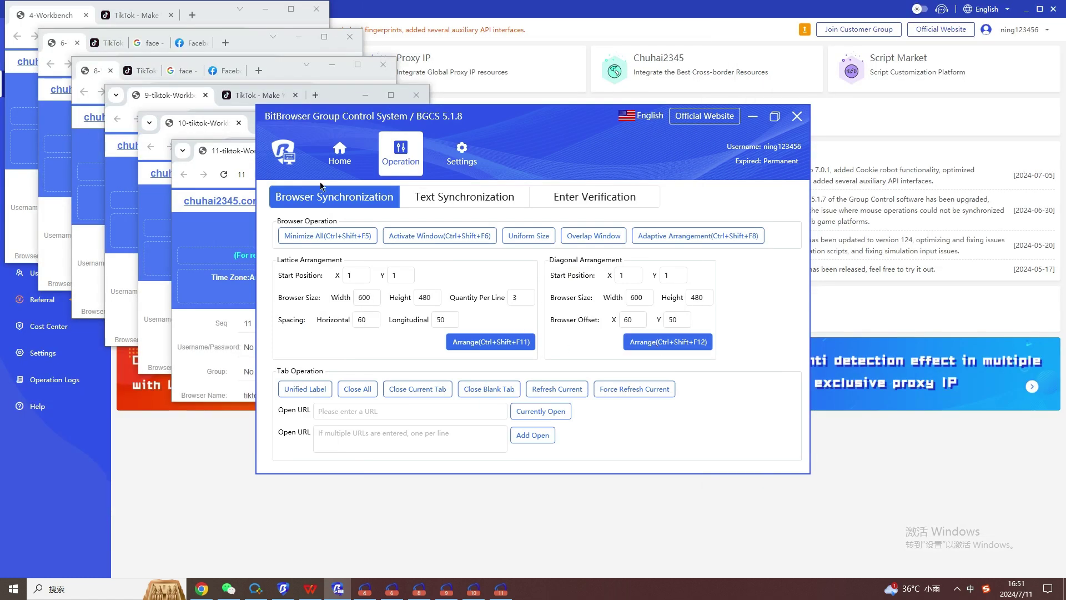
click(678, 235)
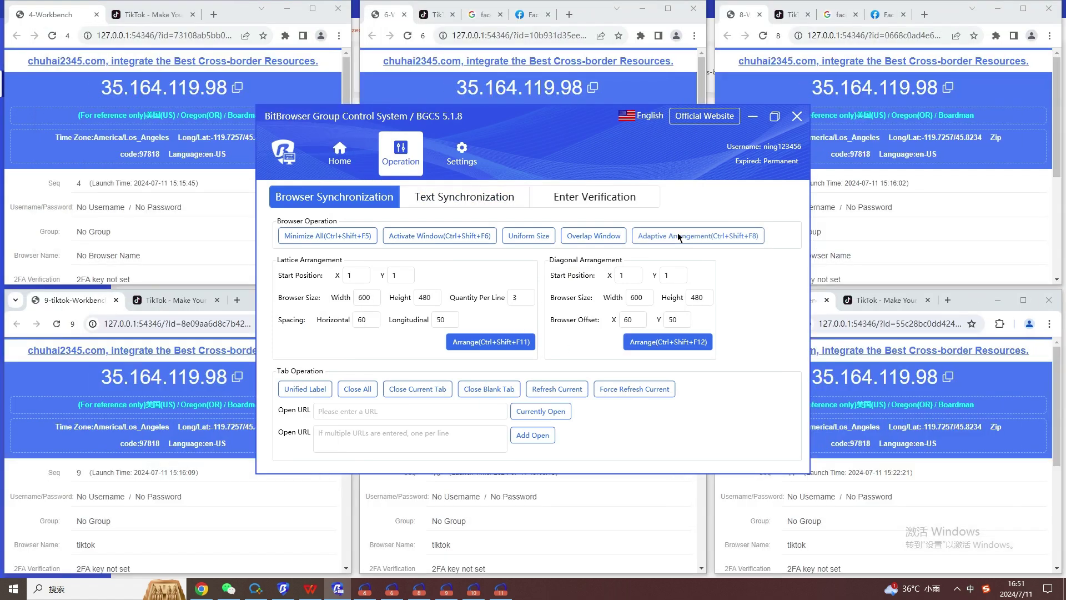
click(329, 149)
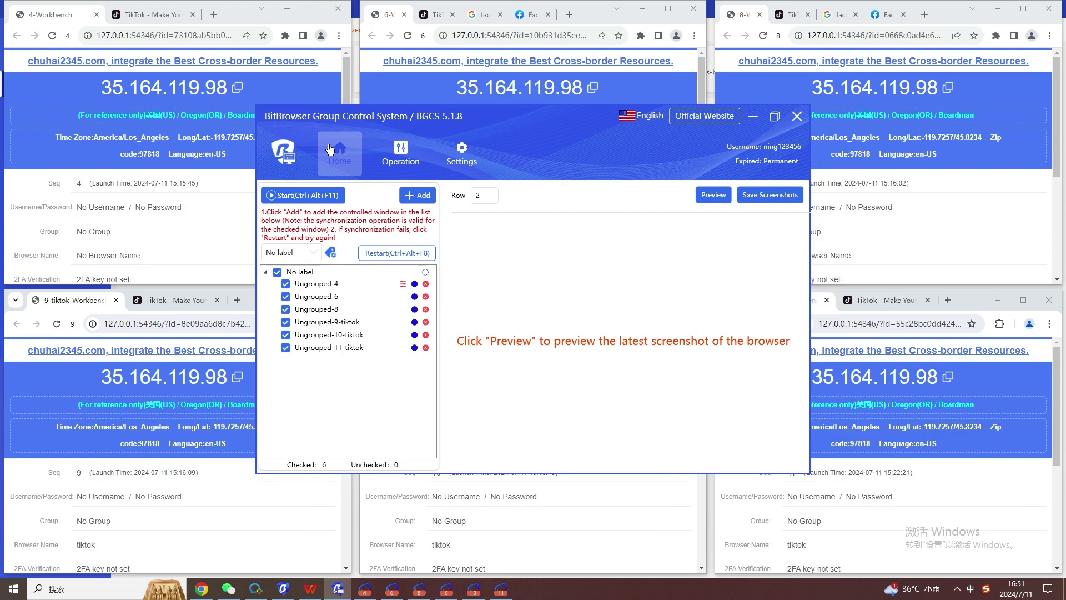
Start synchronizing all six browser windows.
click(313, 197)
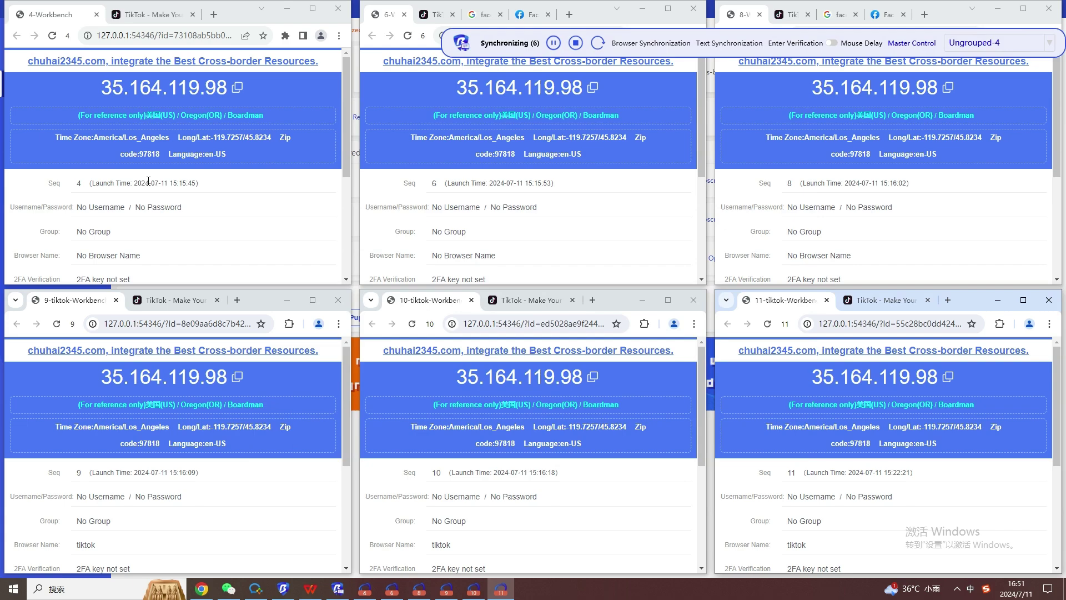
scroll(214, 112, down, 5)
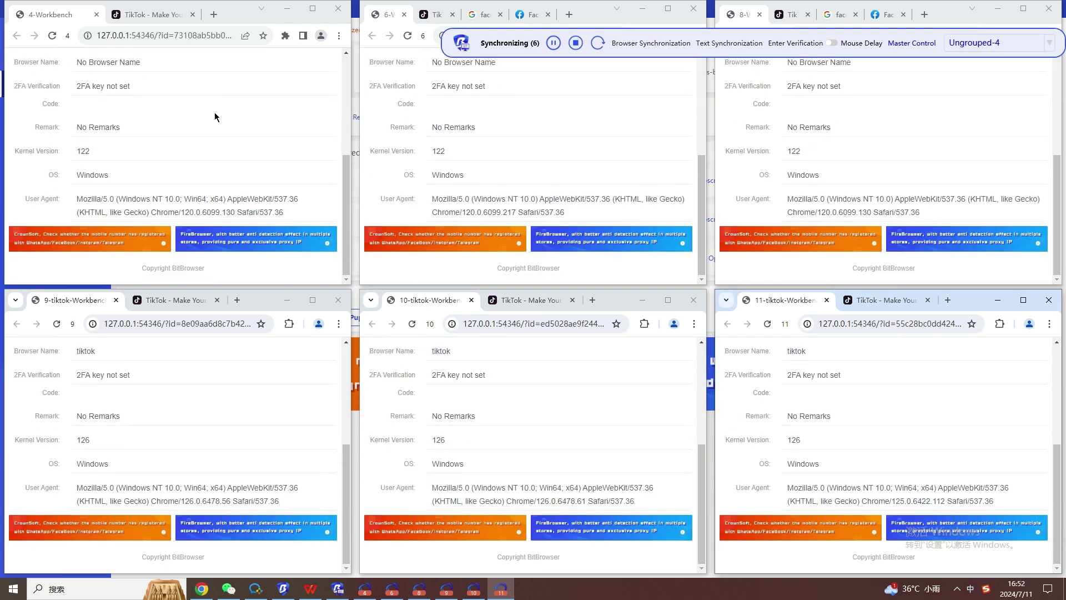
scroll(215, 116, up, 5)
Switch every window to its TikTok tab and scroll the For You feed.
click(156, 16)
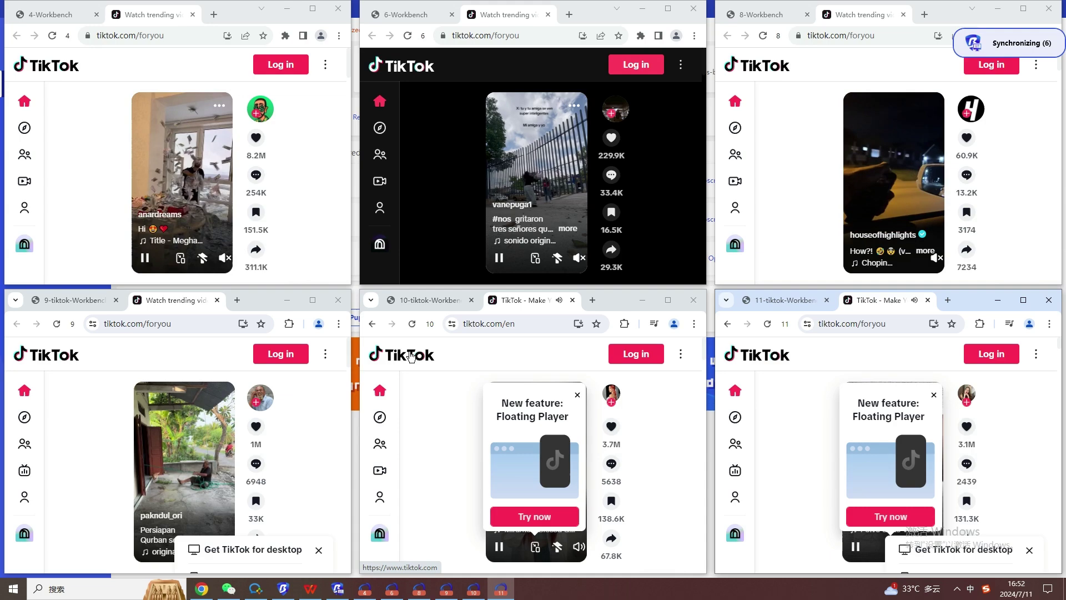
scroll(312, 193, down, 1)
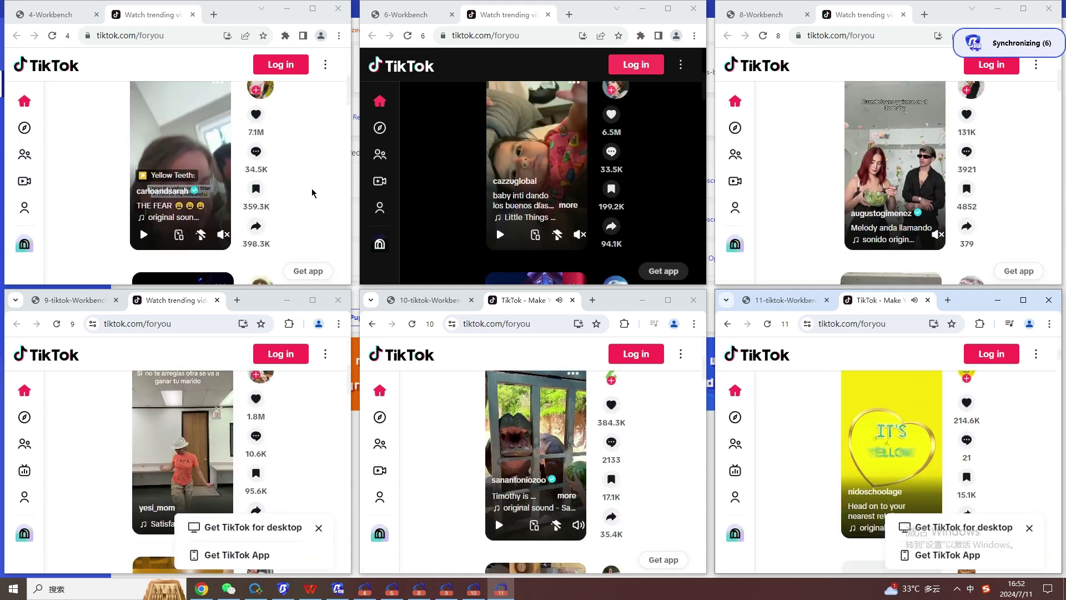
scroll(312, 193, down, 1)
scroll(312, 193, down, 1)
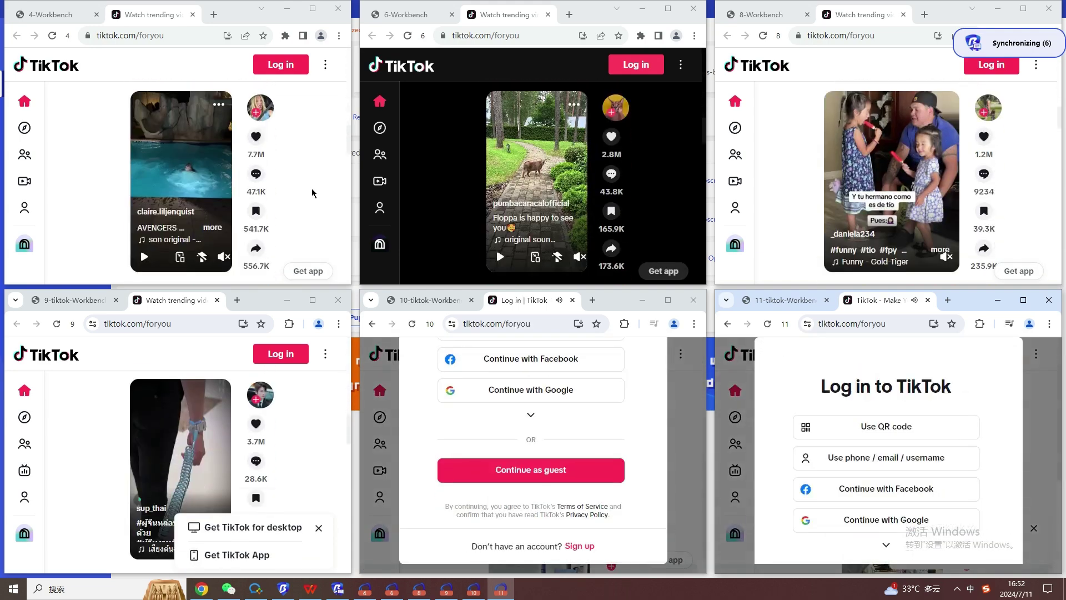
Bring up TikTok's Log in dialog in all synced windows.
click(295, 70)
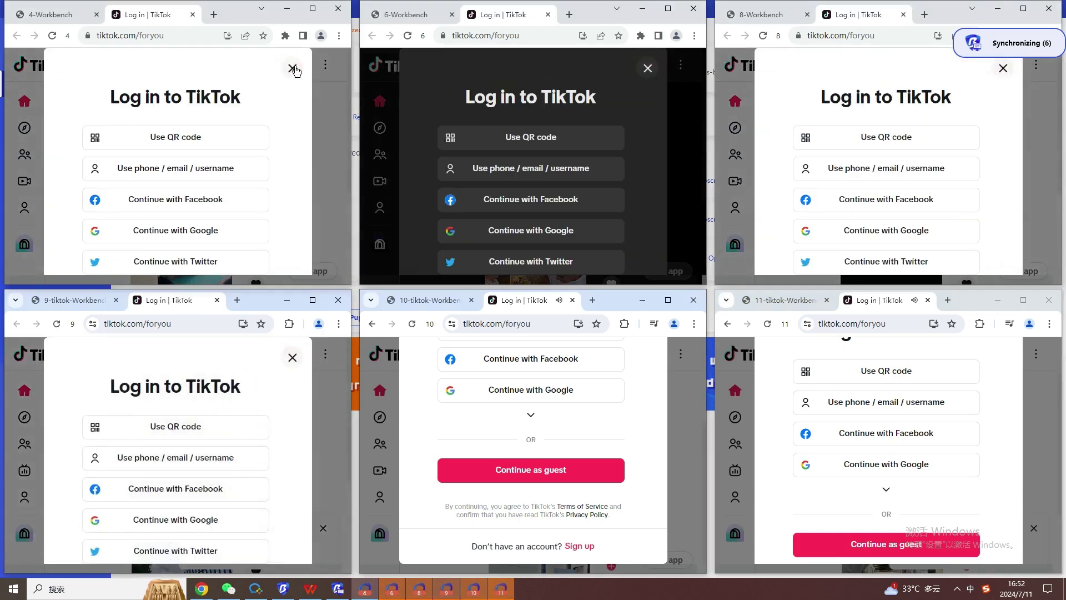
scroll(248, 156, down, 5)
scroll(249, 155, up, 5)
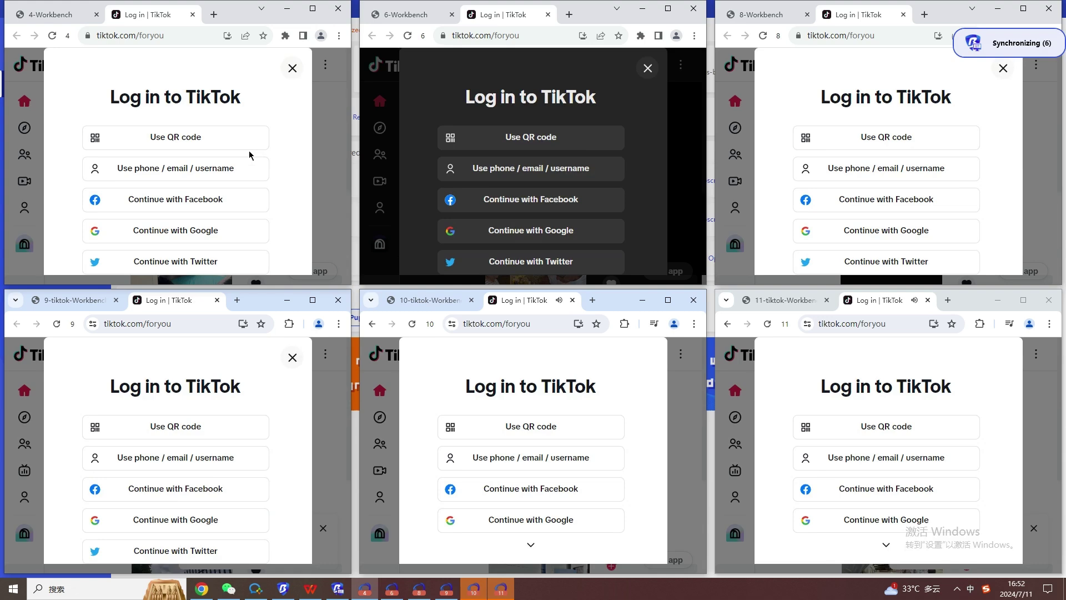
Open a new tab in every window, search Google for facebook and open the Facebook result.
click(213, 14)
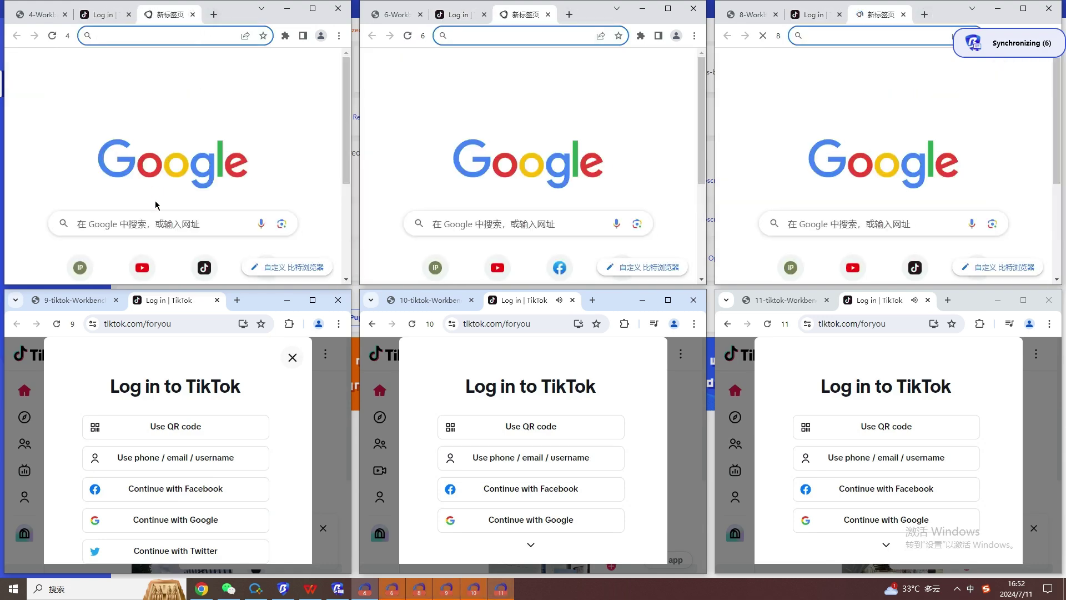
click(175, 519)
click(136, 223)
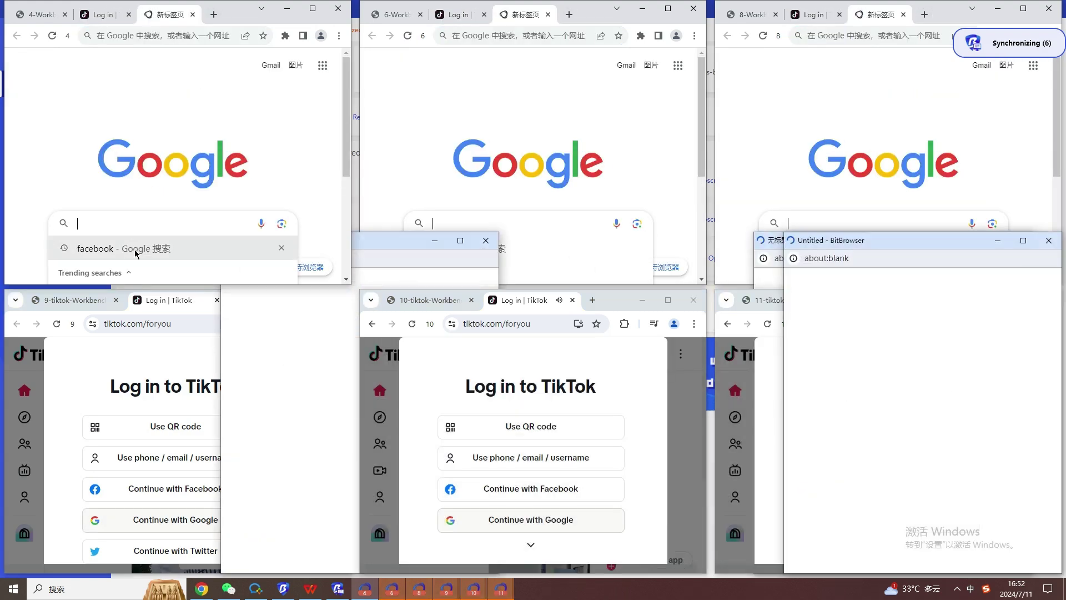
click(136, 249)
click(149, 170)
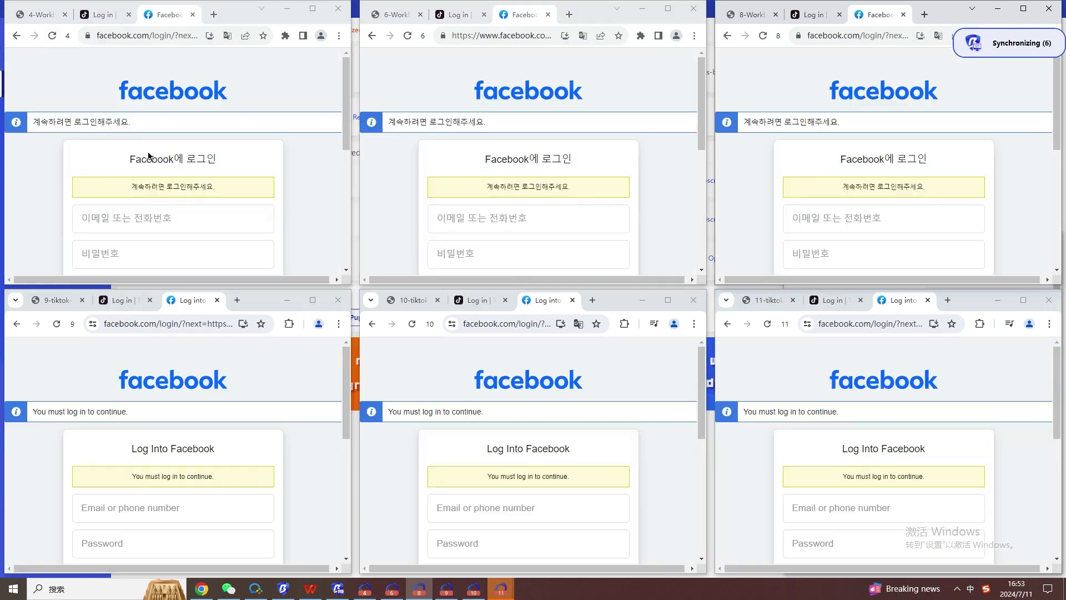
Open Facebook's Create new account form in all windows.
scroll(223, 148, down, 5)
scroll(220, 148, up, 5)
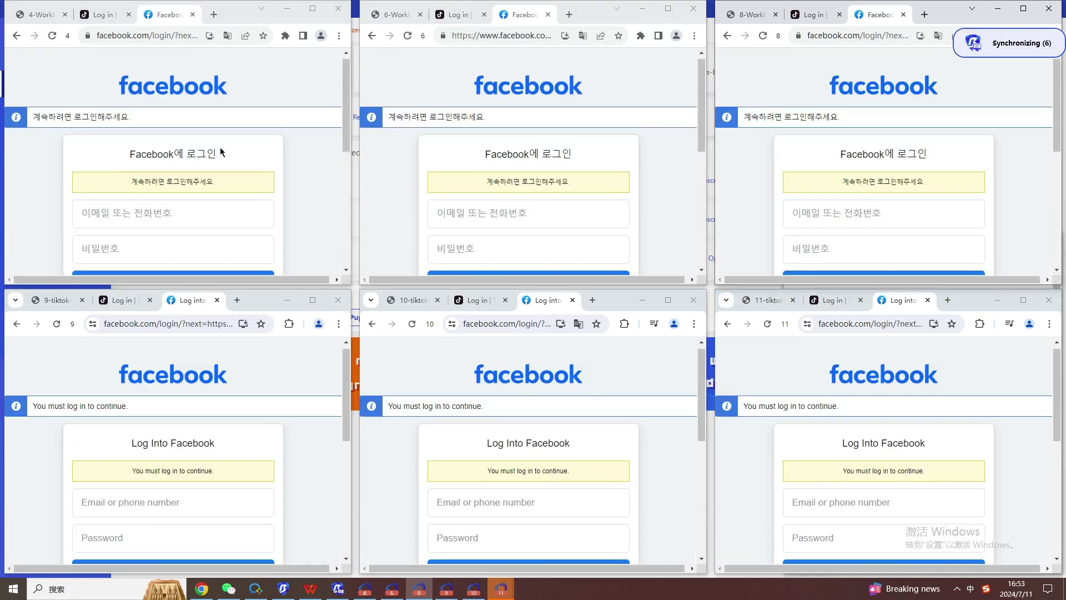
scroll(220, 148, down, 4)
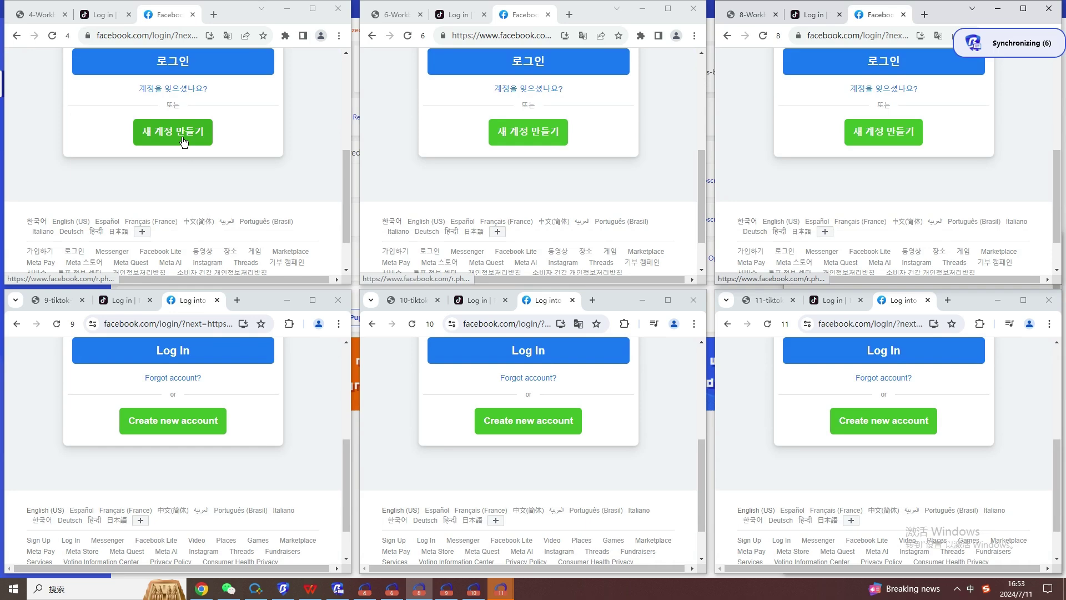
click(183, 142)
scroll(253, 140, down, 5)
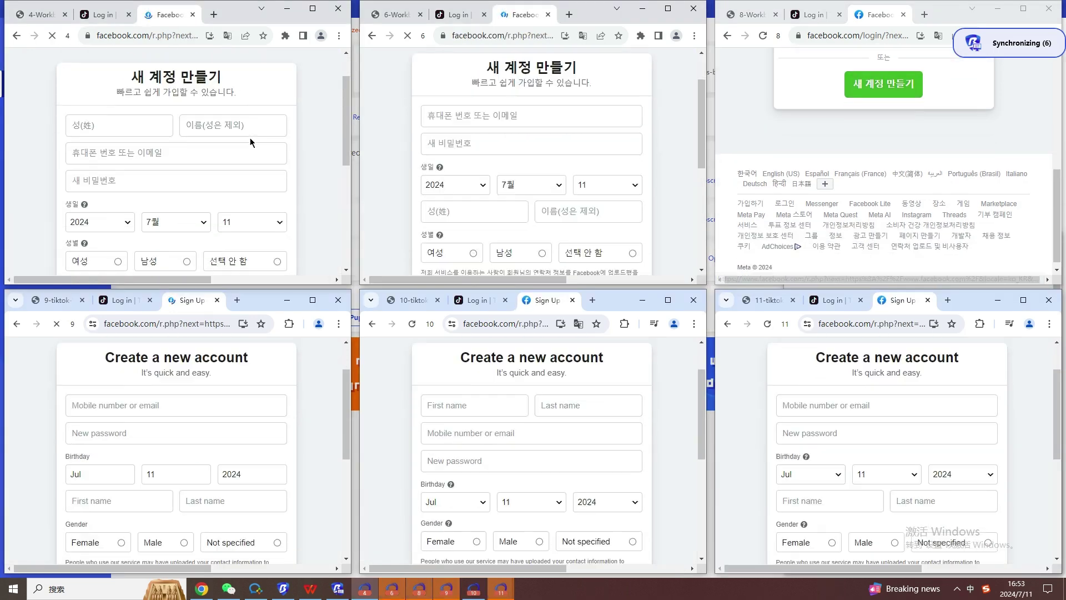
scroll(250, 142, up, 5)
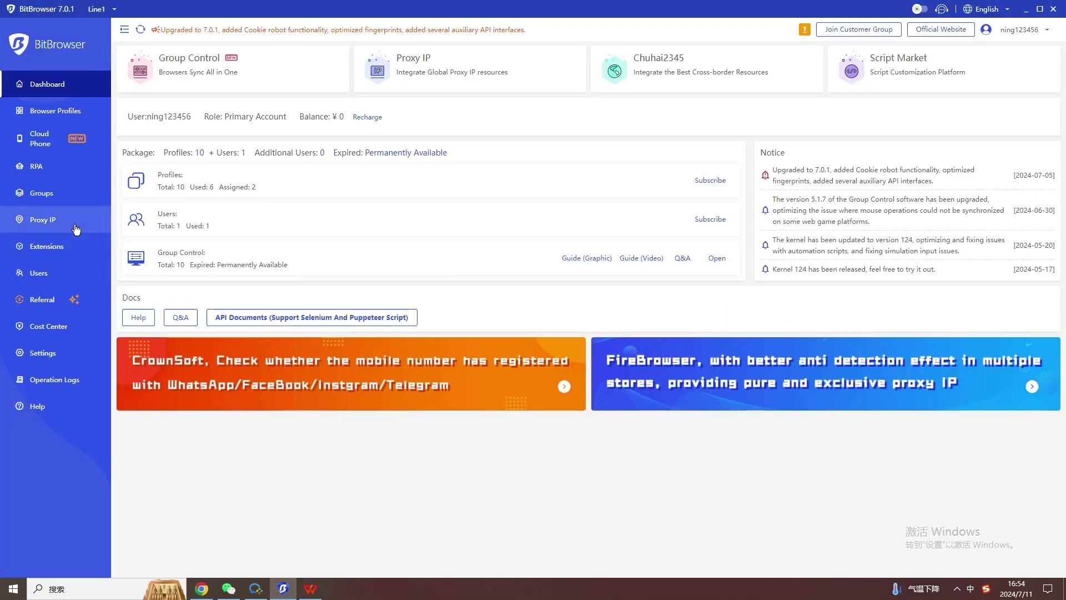
Open the Proxy IP section and dismiss its Tips notice.
click(76, 226)
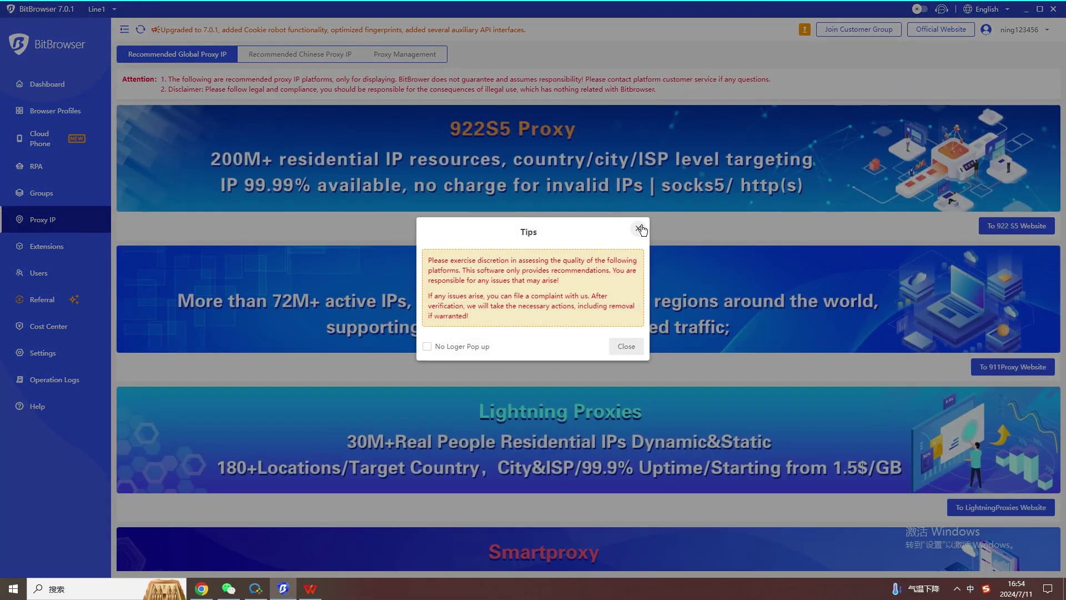
click(636, 229)
scroll(453, 227, down, 3)
scroll(453, 227, up, 3)
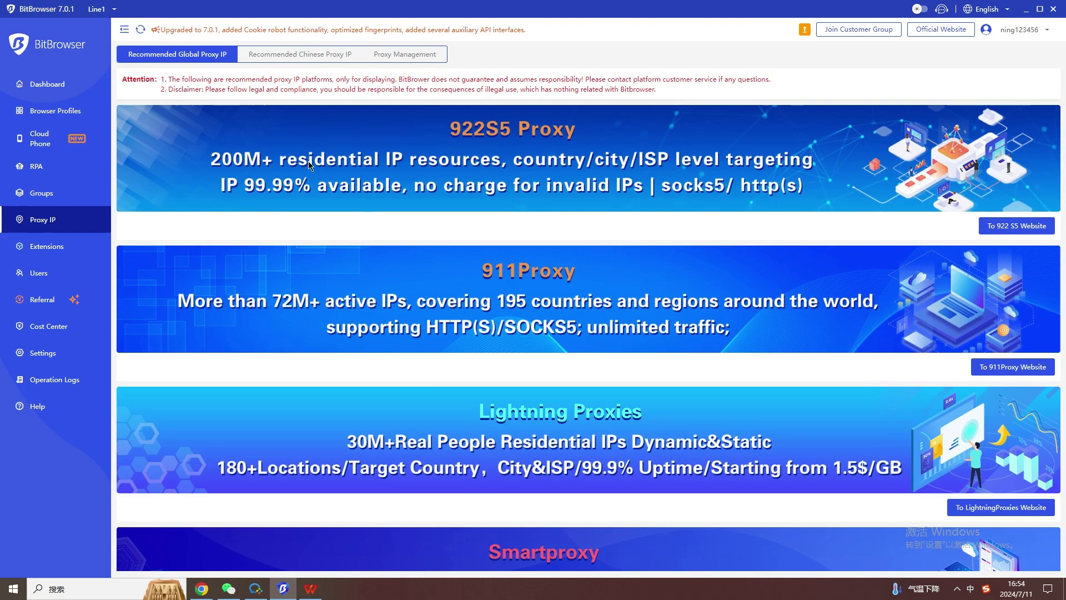
Look through Recommended Chinese Proxy IP and Proxy Management without adding a proxy, then return to Browser Profiles.
click(284, 54)
click(411, 52)
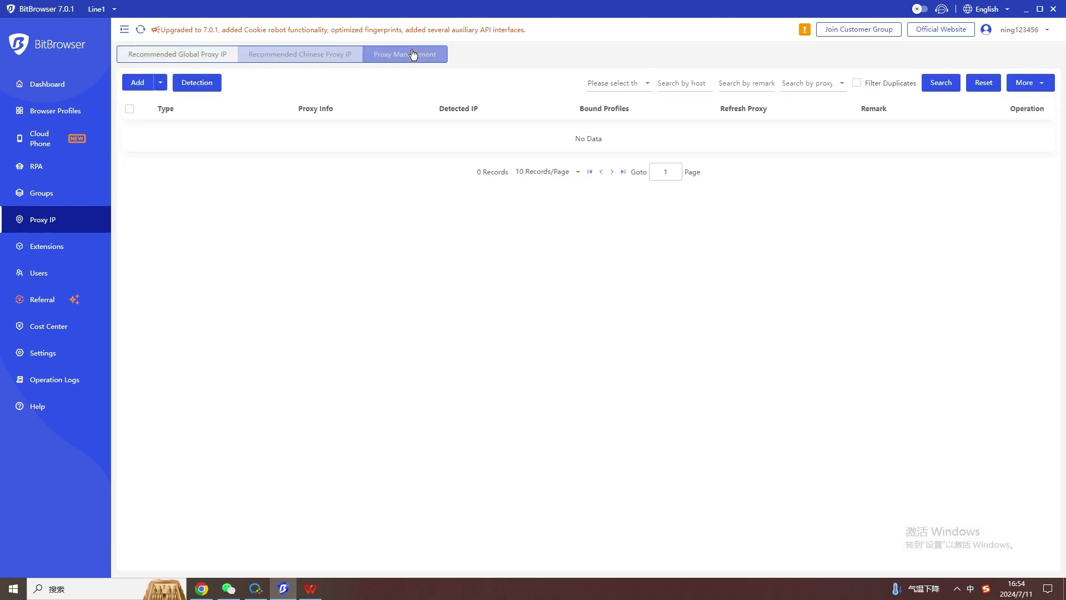
click(138, 83)
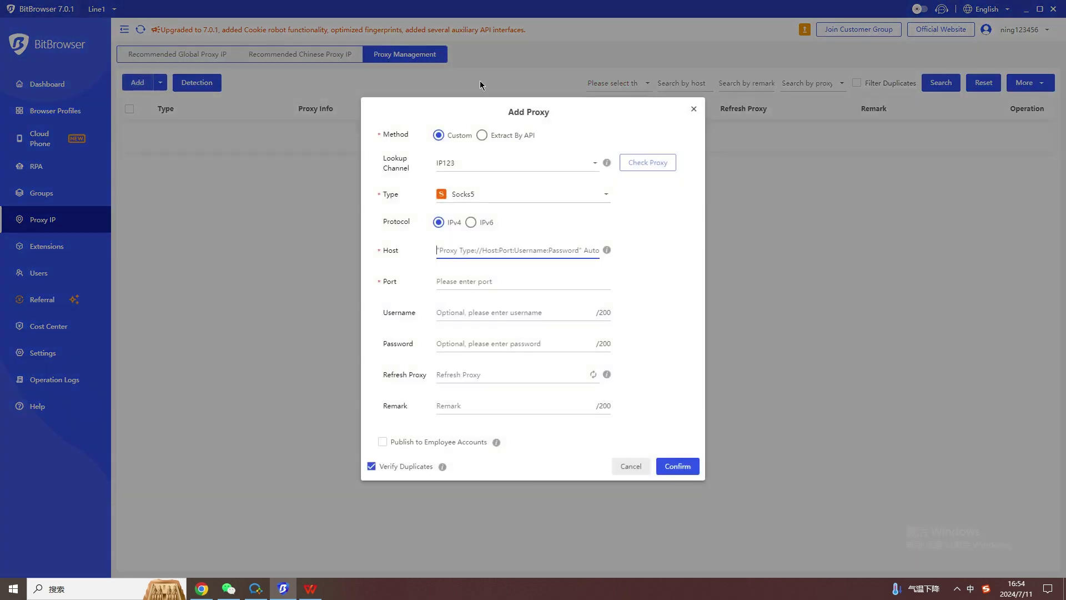
click(693, 109)
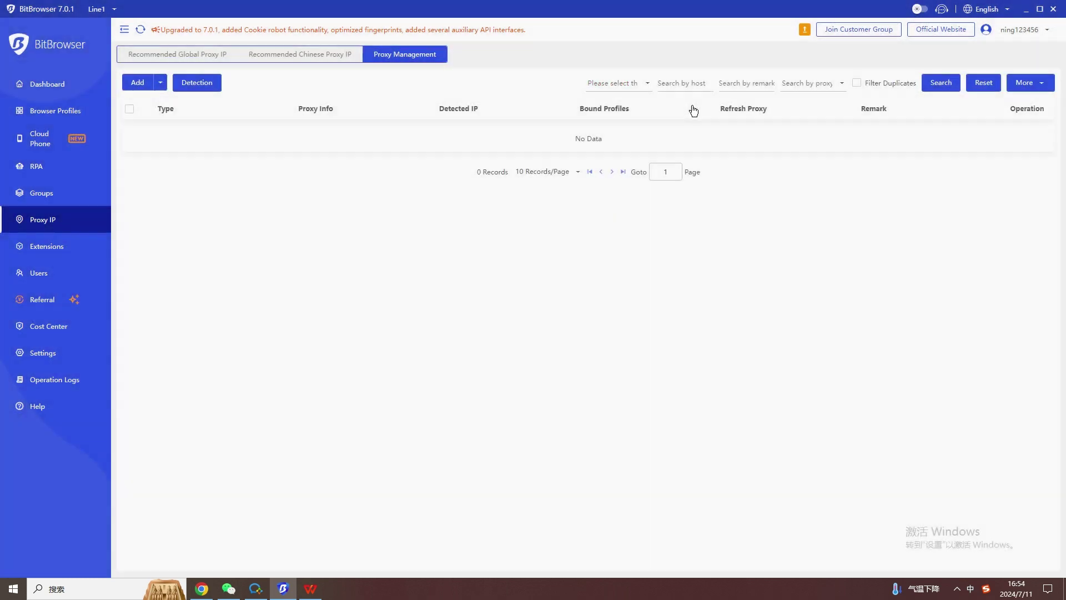
click(71, 110)
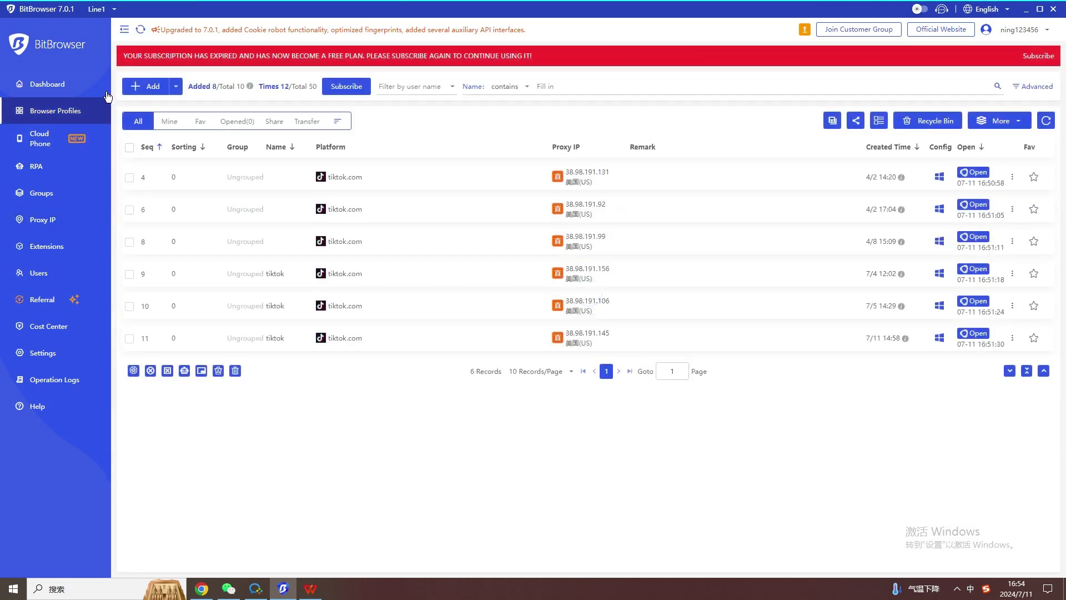
Start a new profile named tiktok on platform tiktok.com with Verify by username unchecked.
click(161, 87)
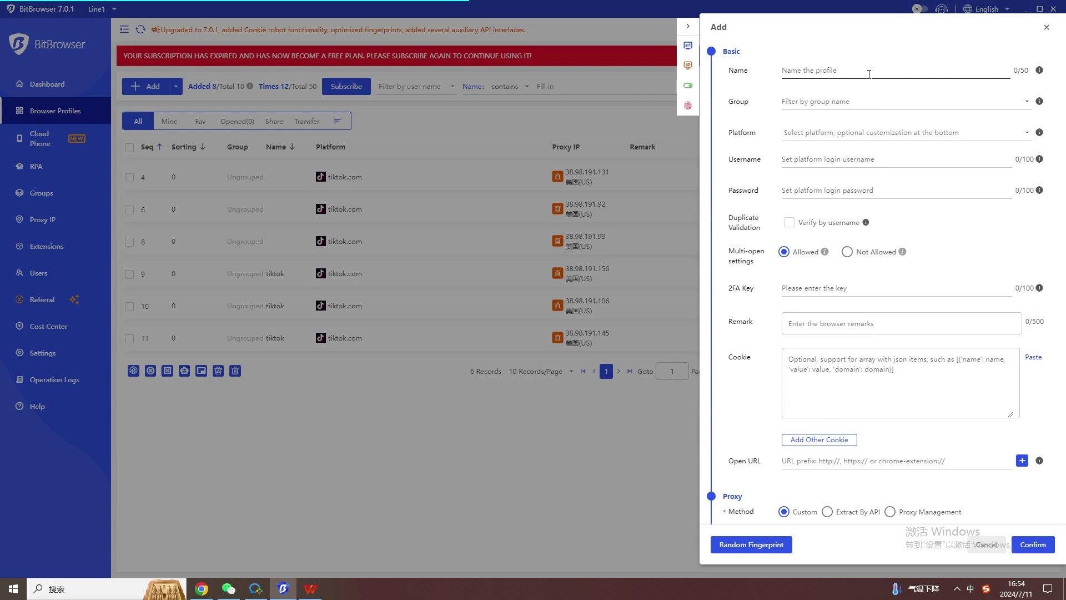
text(tiktok)
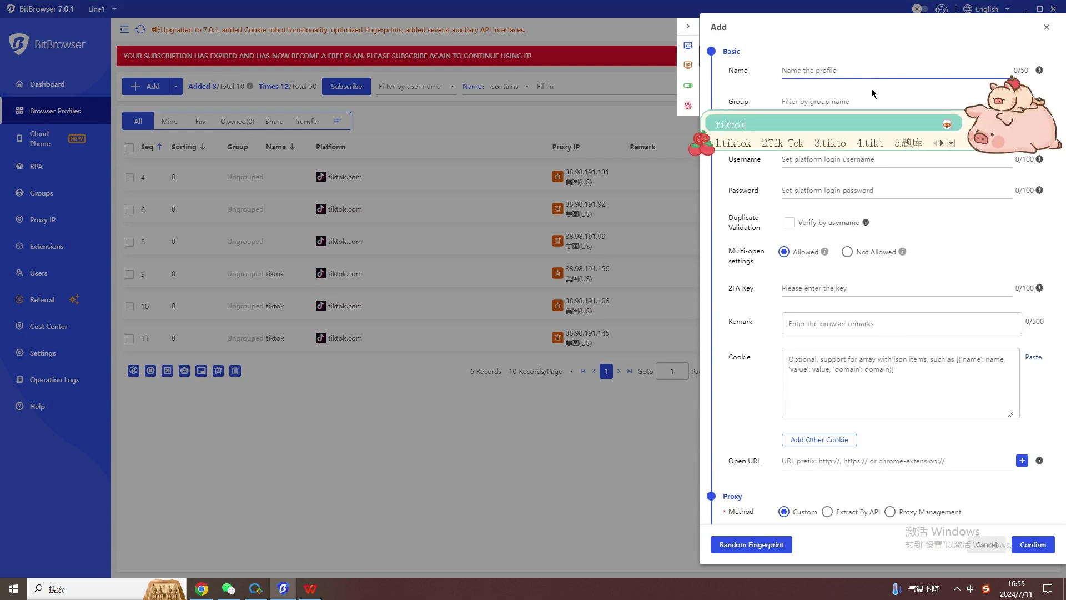
key(space)
click(861, 100)
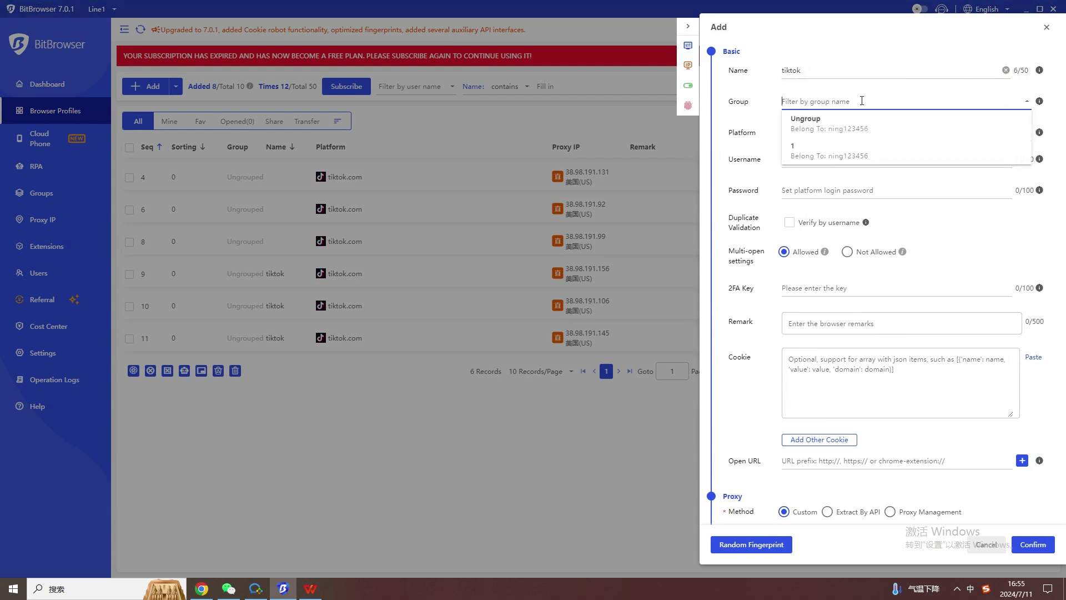
click(824, 136)
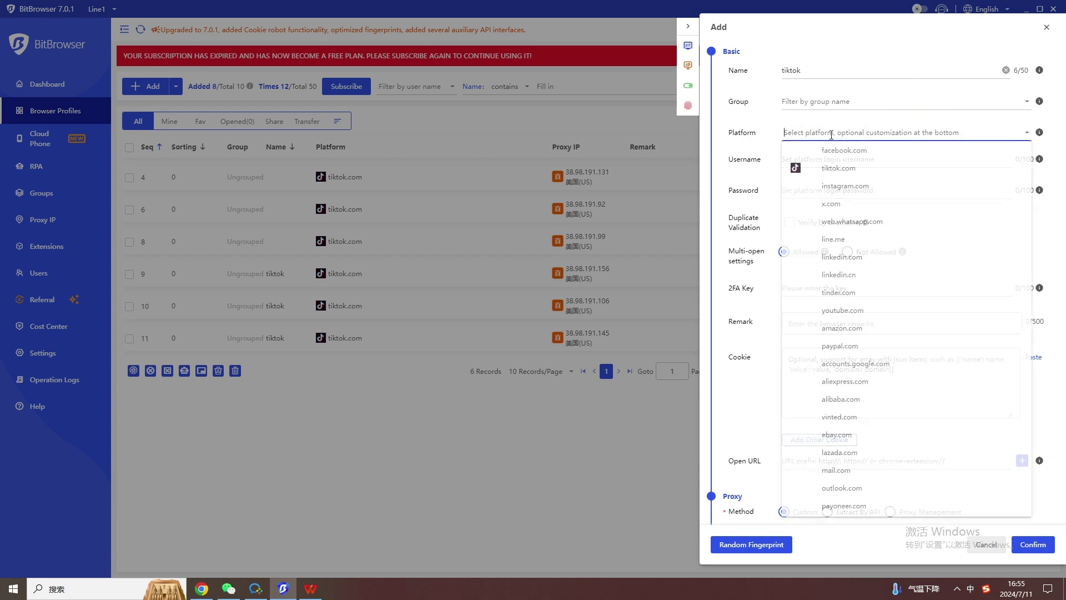
click(827, 168)
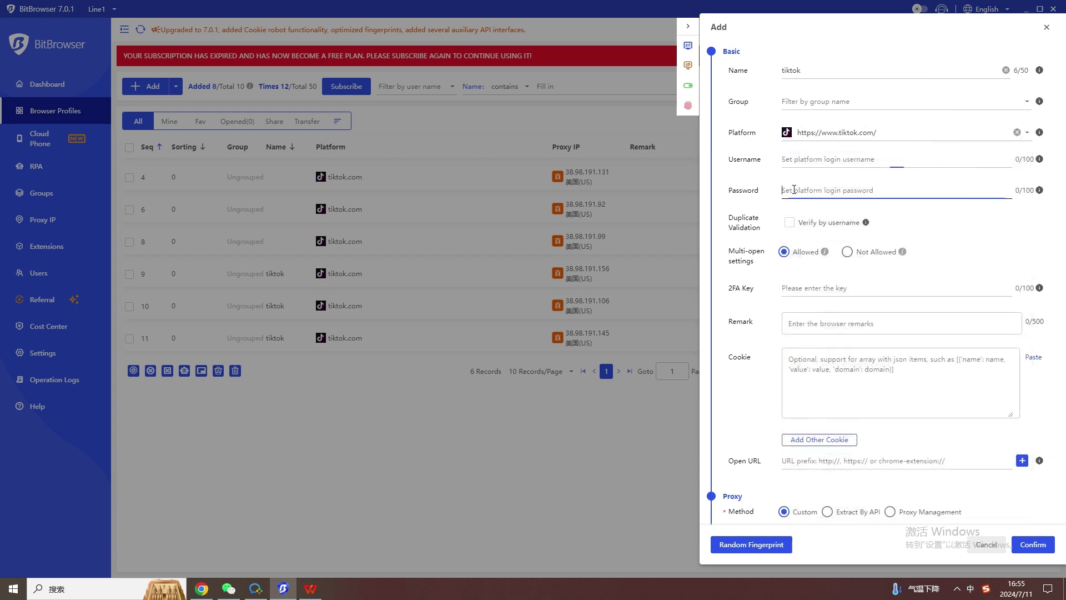
mouse_move(866, 223)
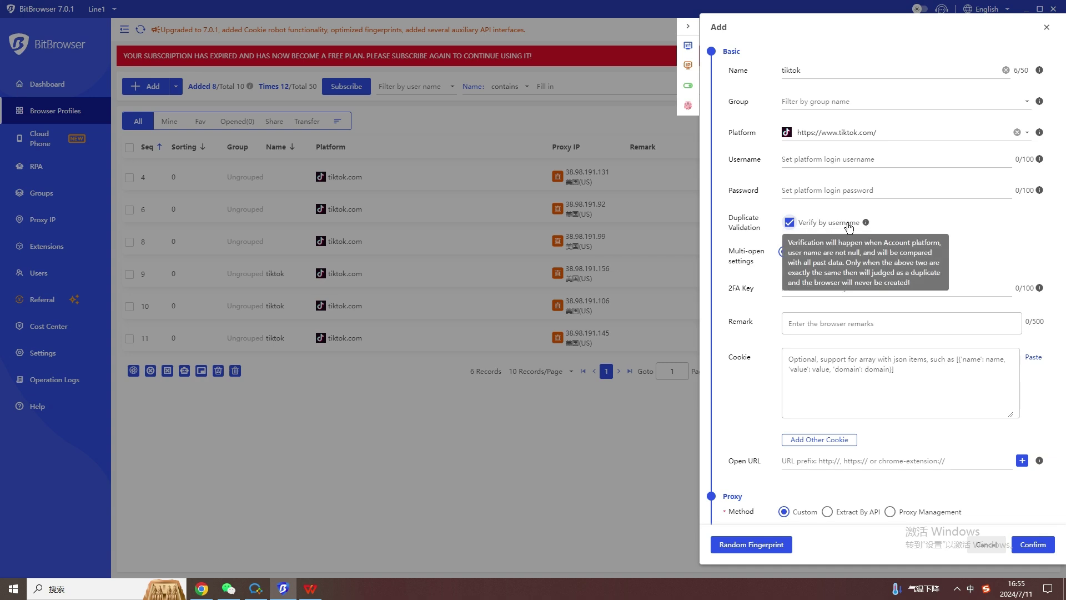
click(790, 222)
Expand the extra preference, sync and clear-cache options in the profile form.
scroll(829, 229, down, 5)
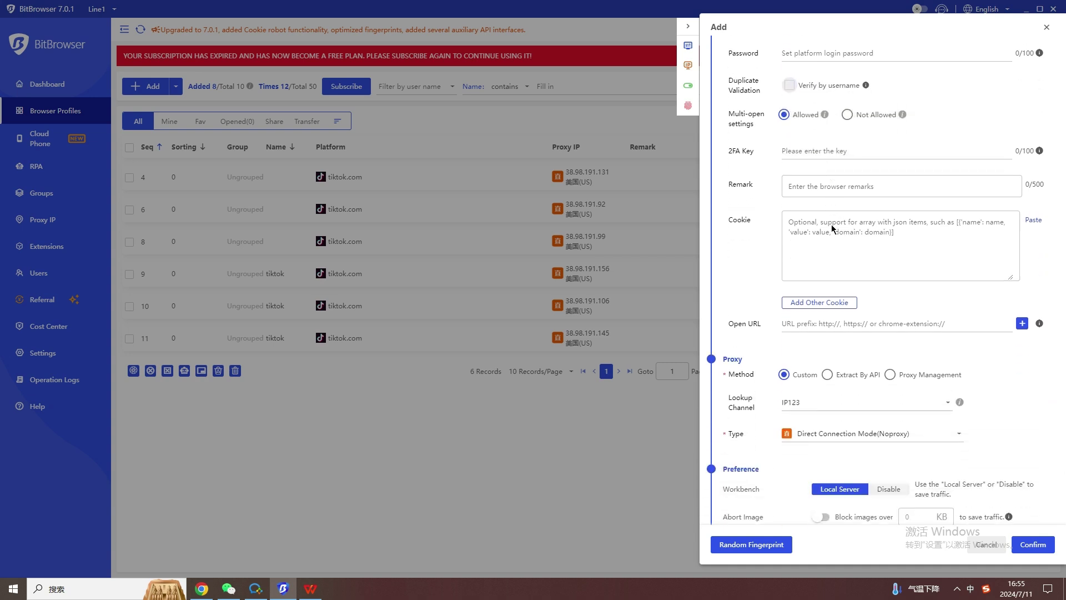
scroll(762, 265, down, 3)
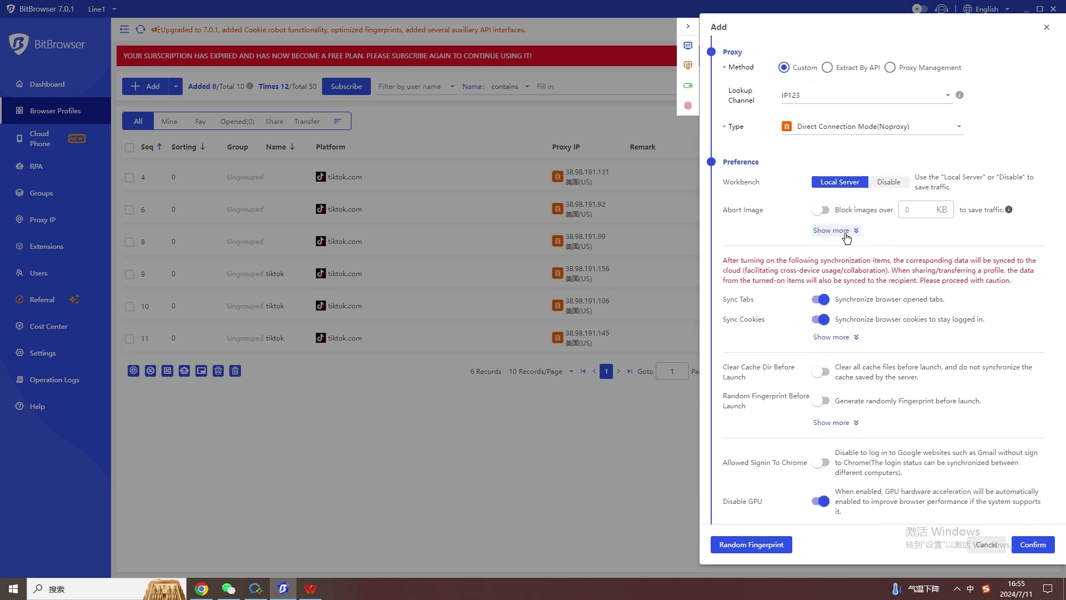
click(833, 228)
scroll(821, 217, down, 4)
scroll(827, 261, down, 1)
click(836, 303)
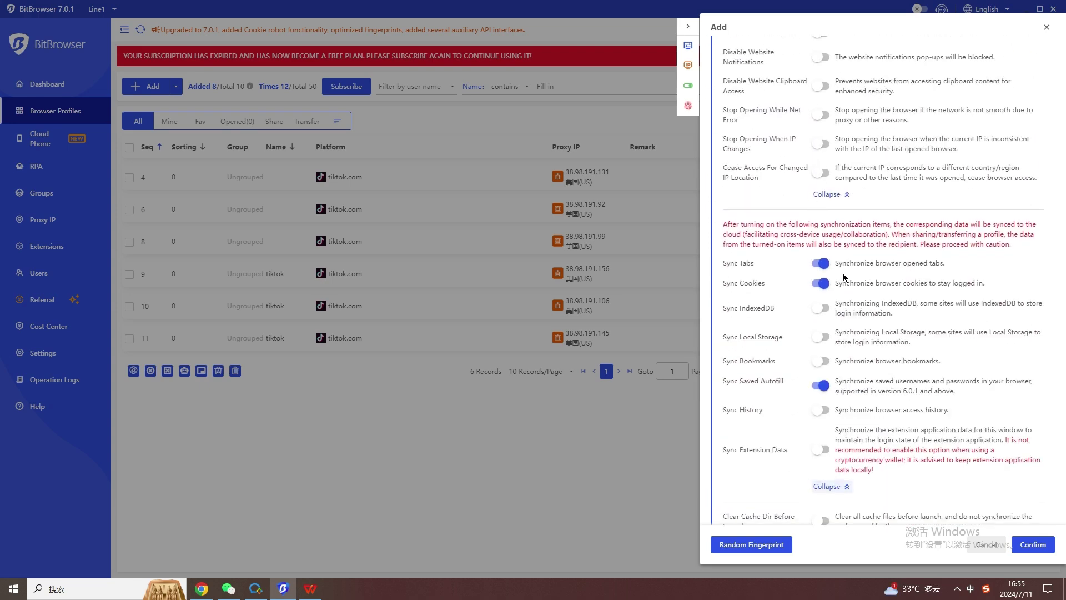
scroll(850, 189, down, 7)
click(849, 188)
scroll(820, 196, down, 5)
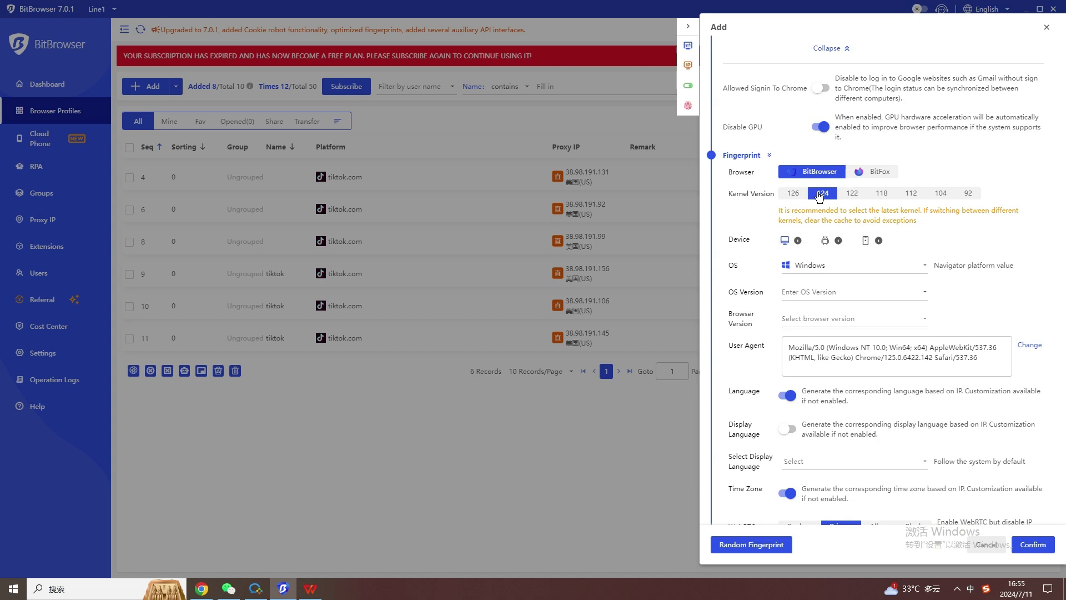
Set kernel 126, operating system Windows 11 and browser version 125.
click(791, 194)
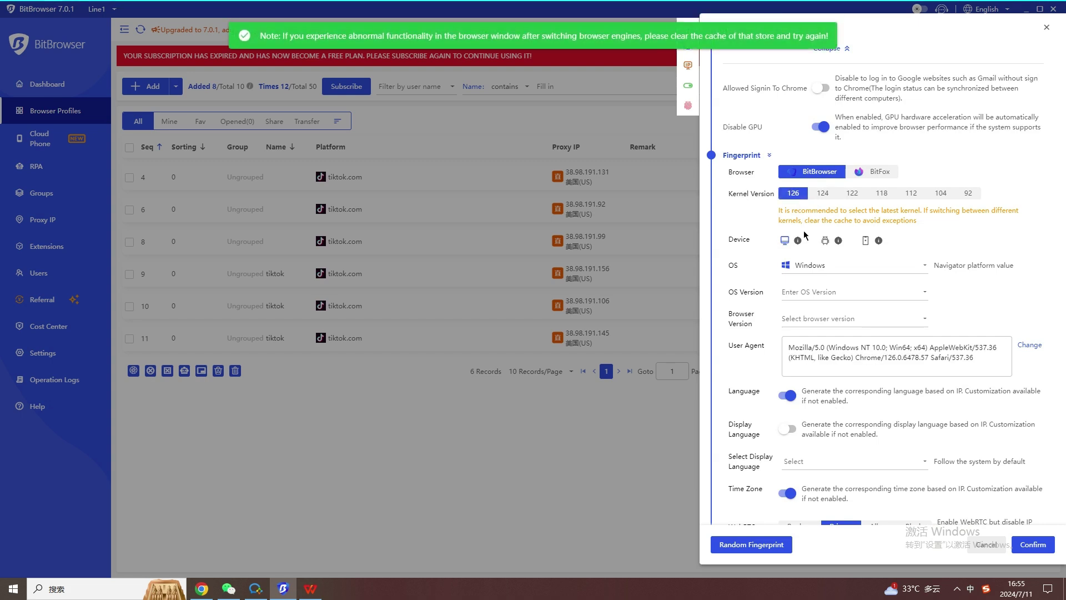
mouse_move(797, 241)
mouse_move(838, 243)
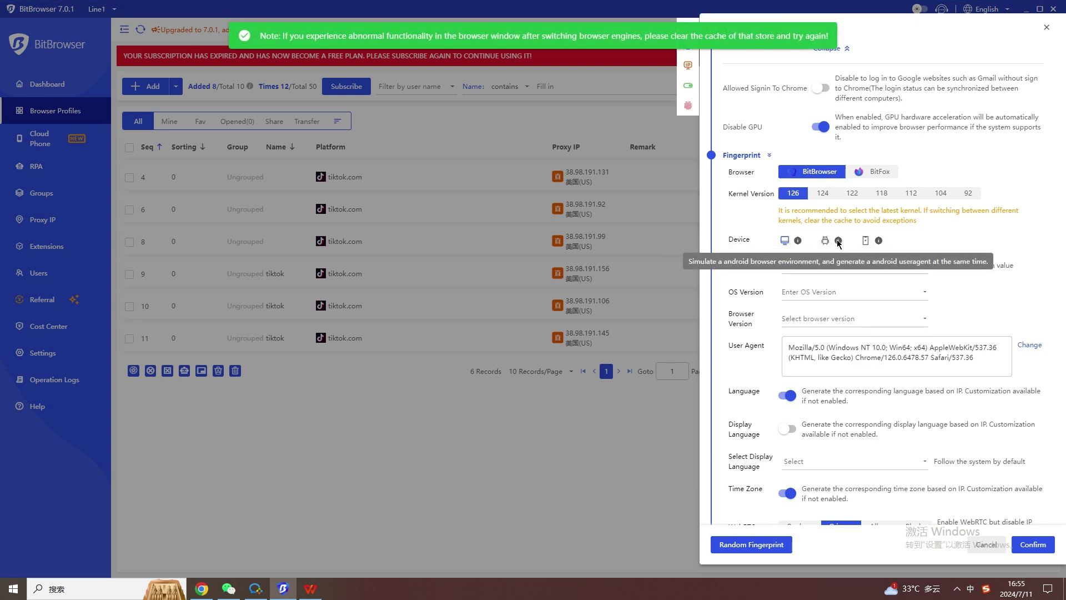
mouse_move(876, 241)
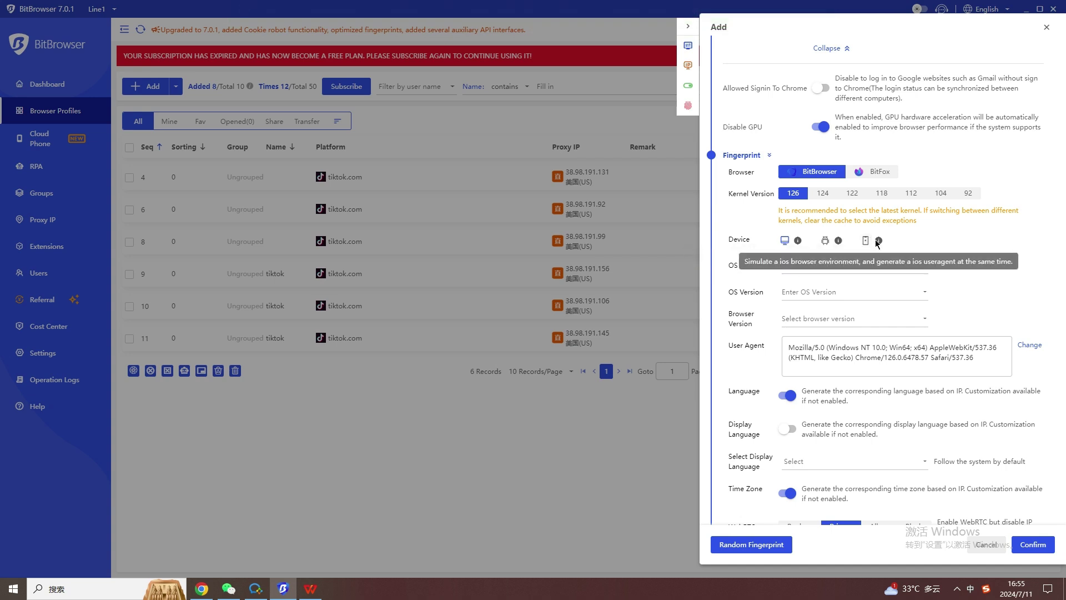
click(897, 266)
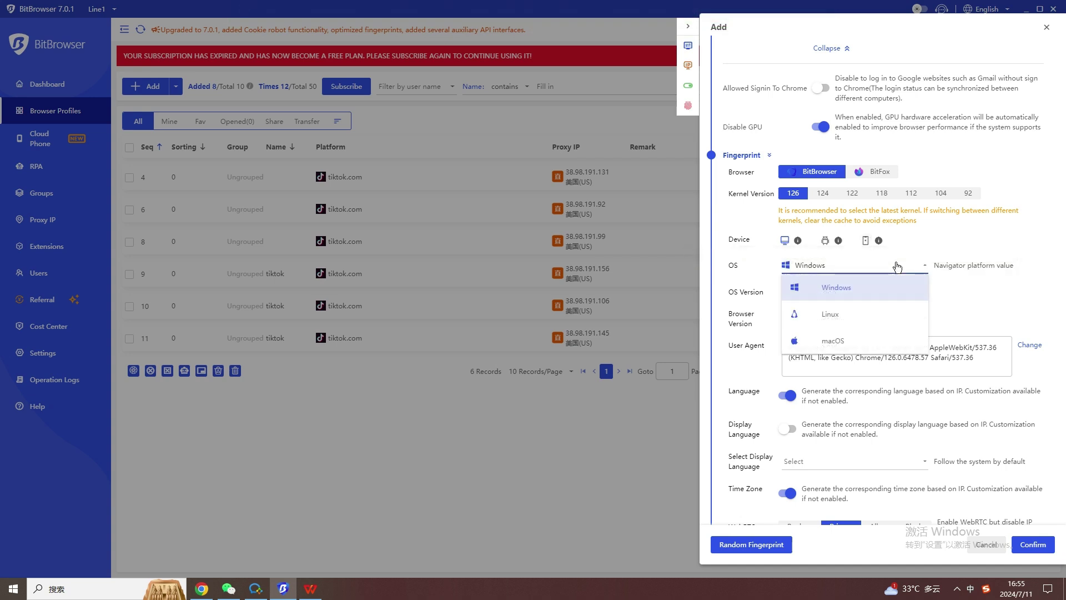
click(895, 266)
scroll(892, 244, down, 1)
click(866, 237)
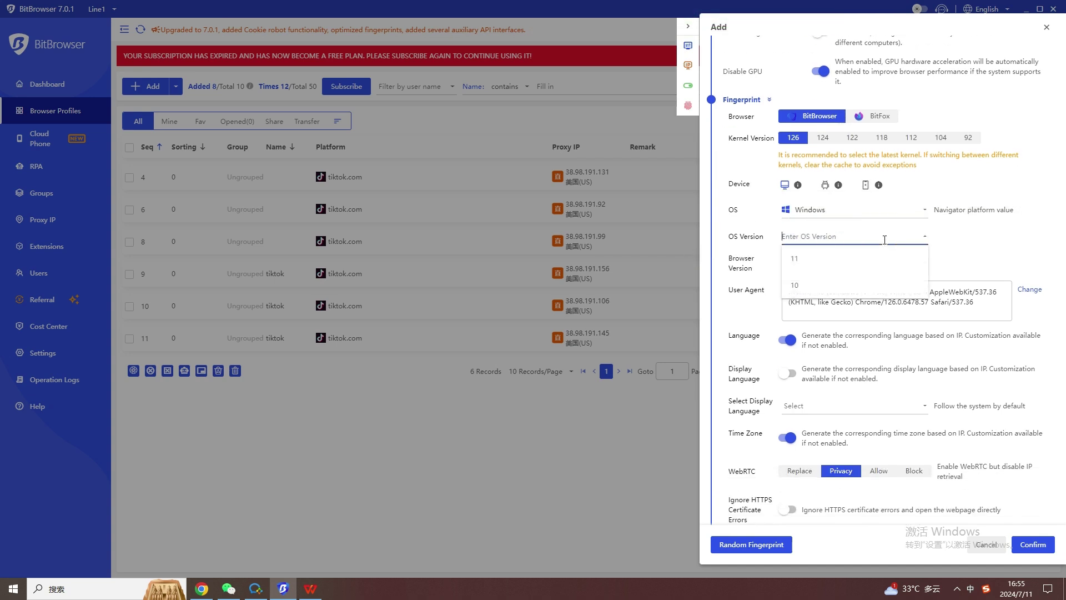
click(801, 261)
click(866, 263)
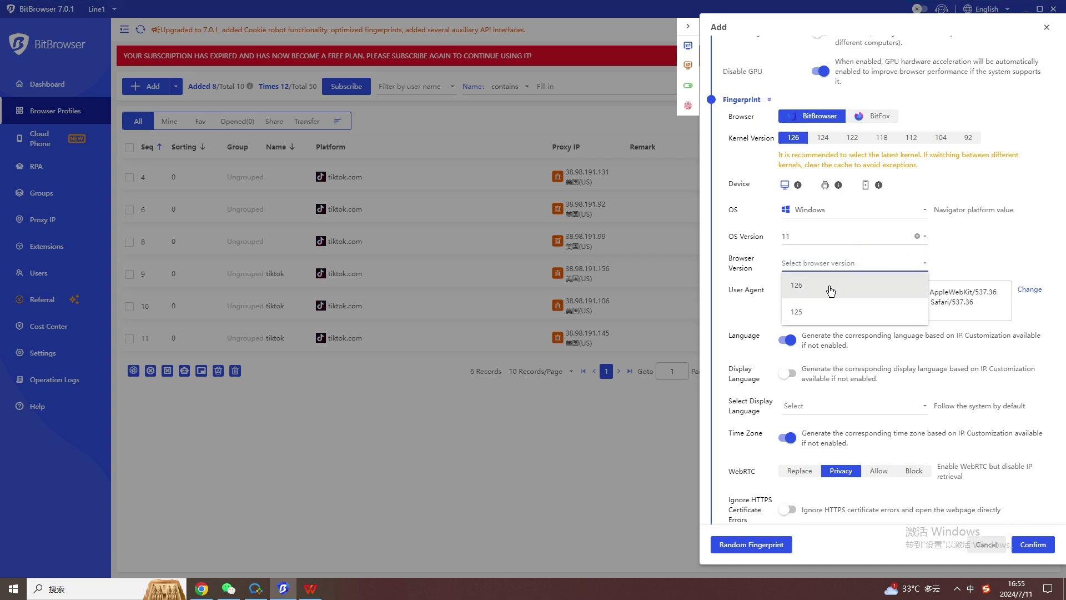
click(802, 312)
Regenerate the WebGL vendor and renderer, then randomize the whole fingerprint.
scroll(944, 258, down, 1)
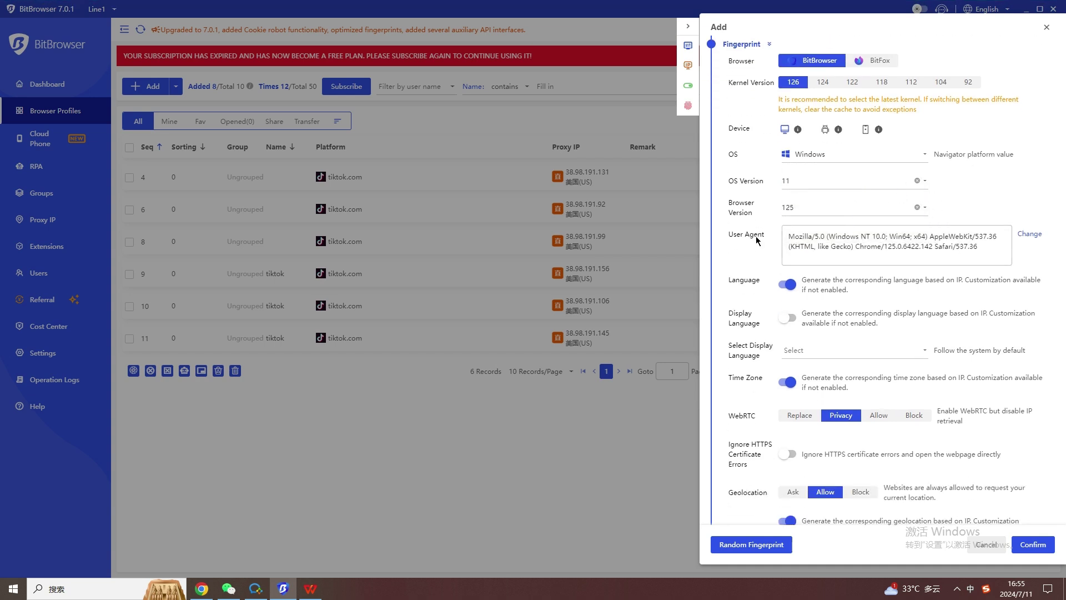
scroll(730, 234, down, 6)
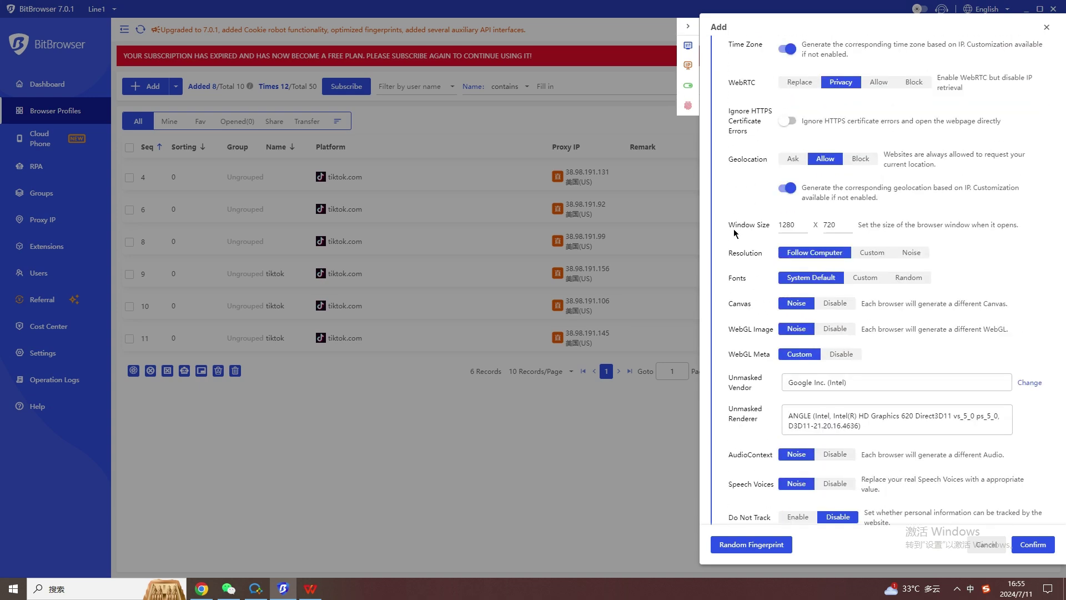
scroll(797, 227, down, 2)
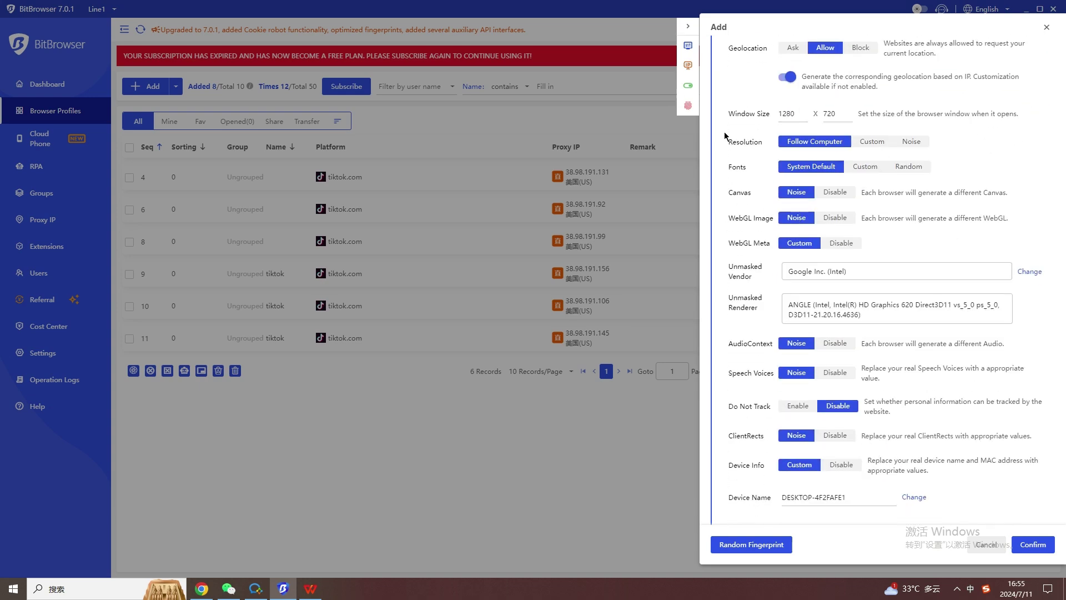
scroll(956, 181, down, 2)
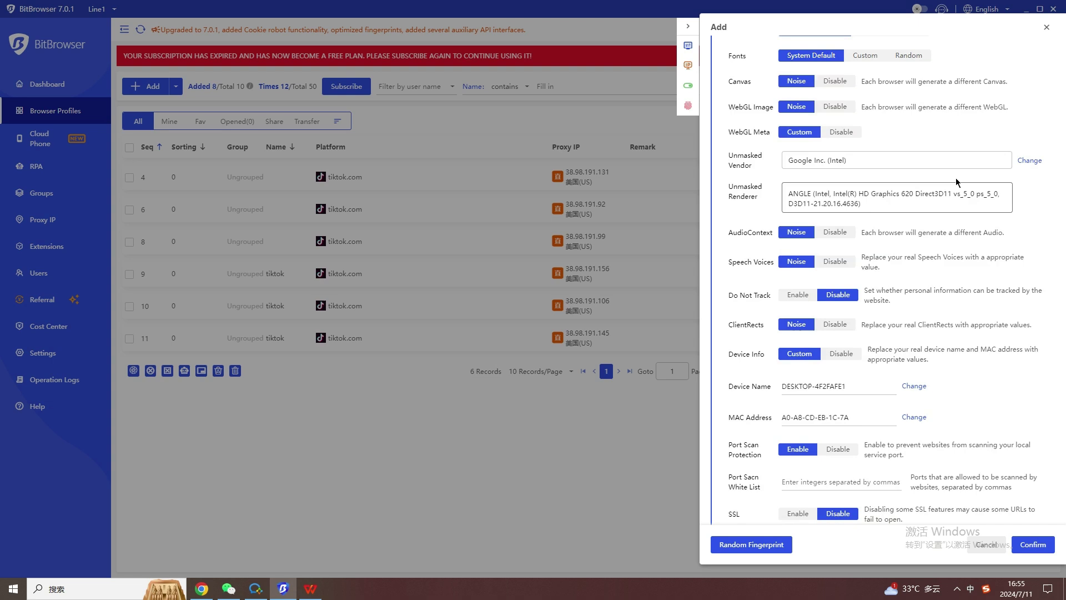
click(1038, 167)
scroll(1032, 178, down, 2)
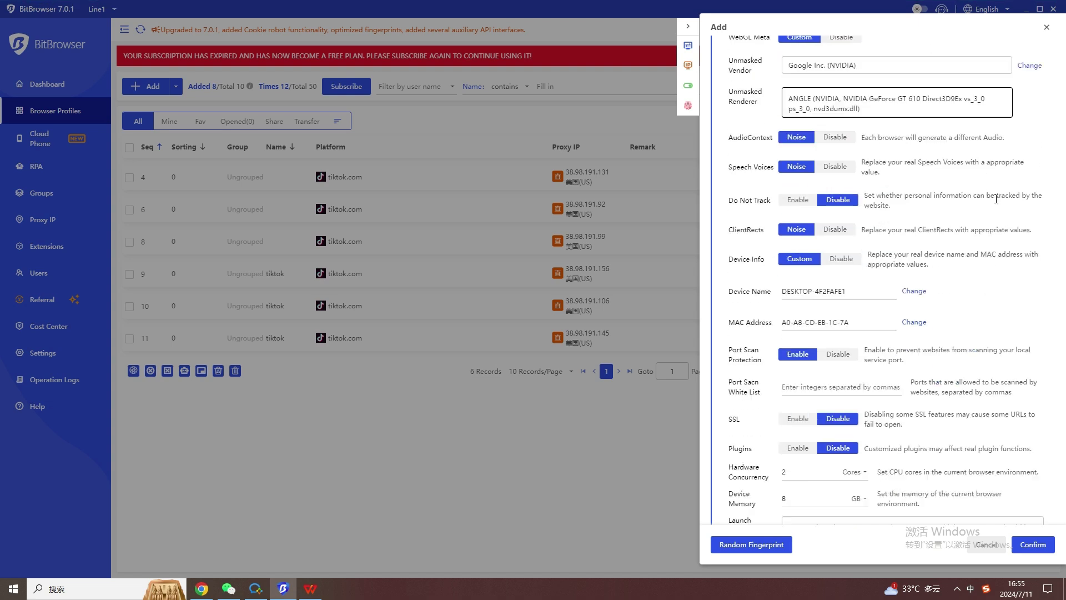
scroll(856, 274, down, 1)
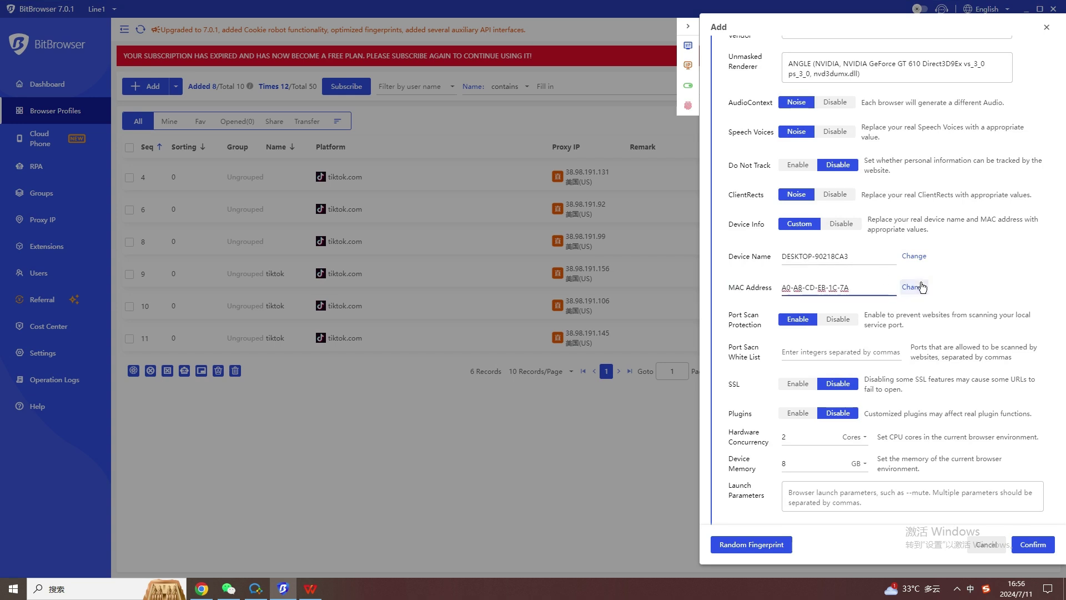
click(758, 545)
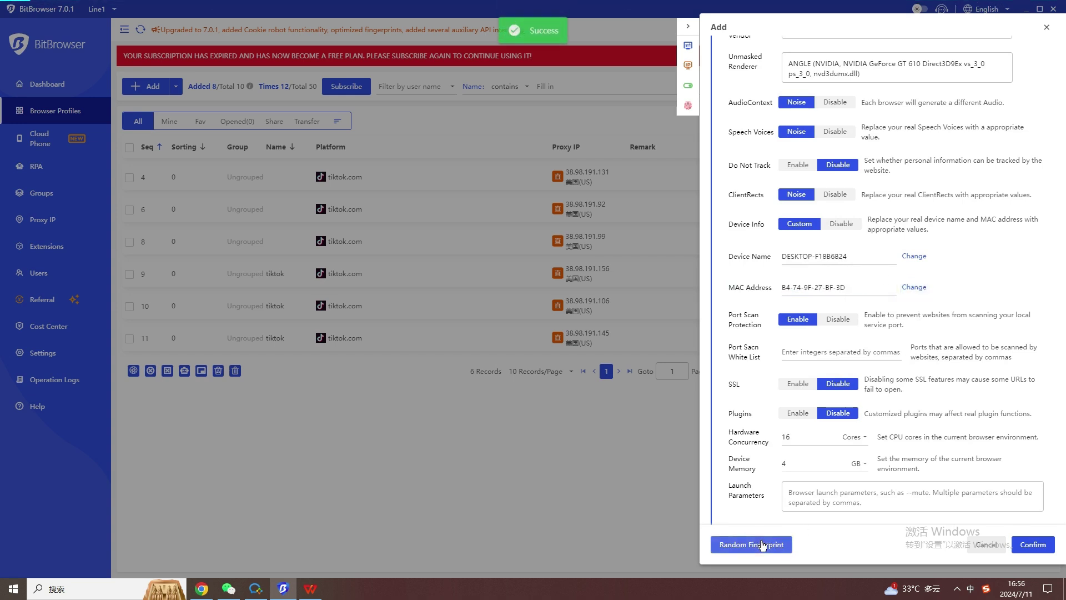
Save the tiktok profile, then choose Socks5 in row 4's Update Proxy dialog and cancel it.
click(1032, 544)
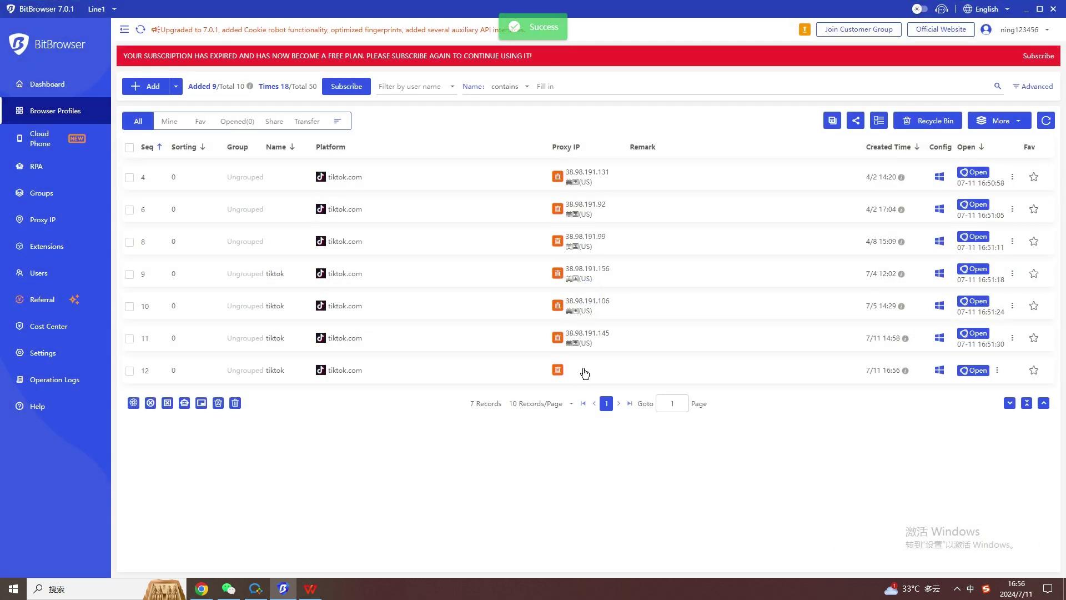
click(619, 184)
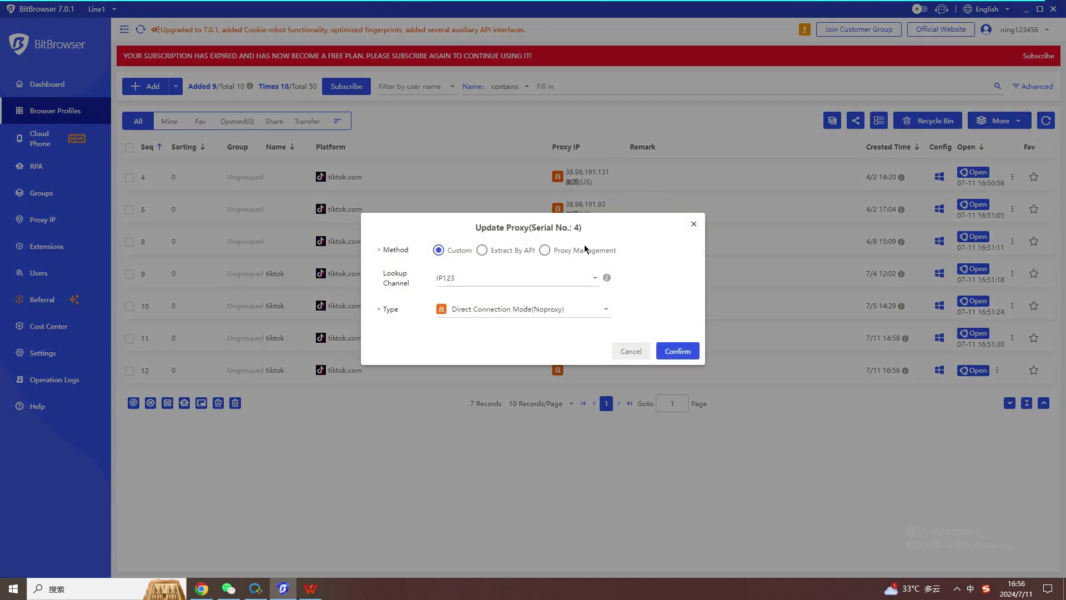
click(583, 304)
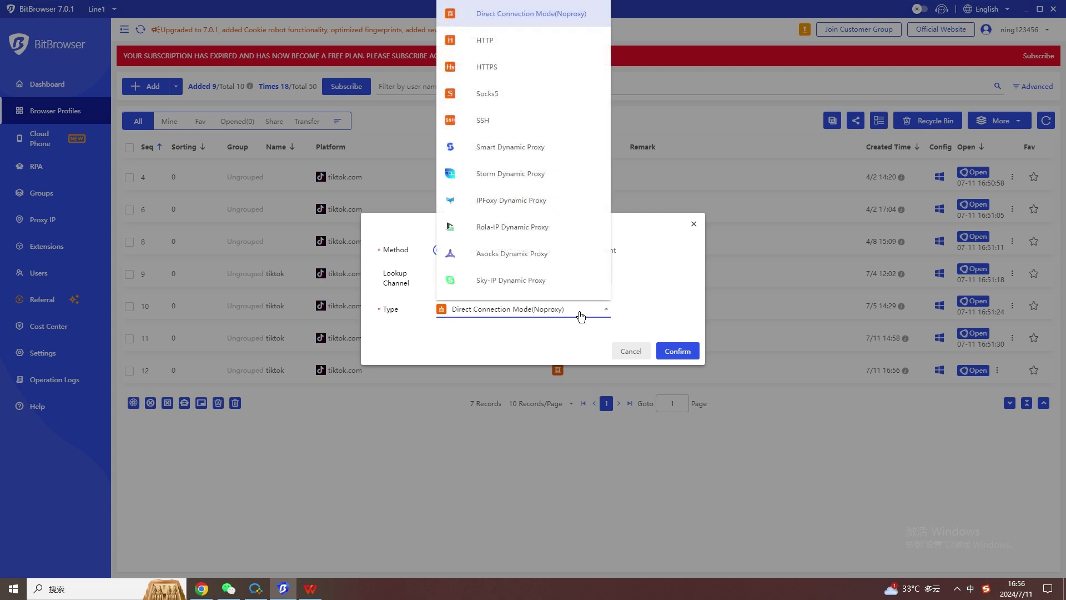
click(531, 88)
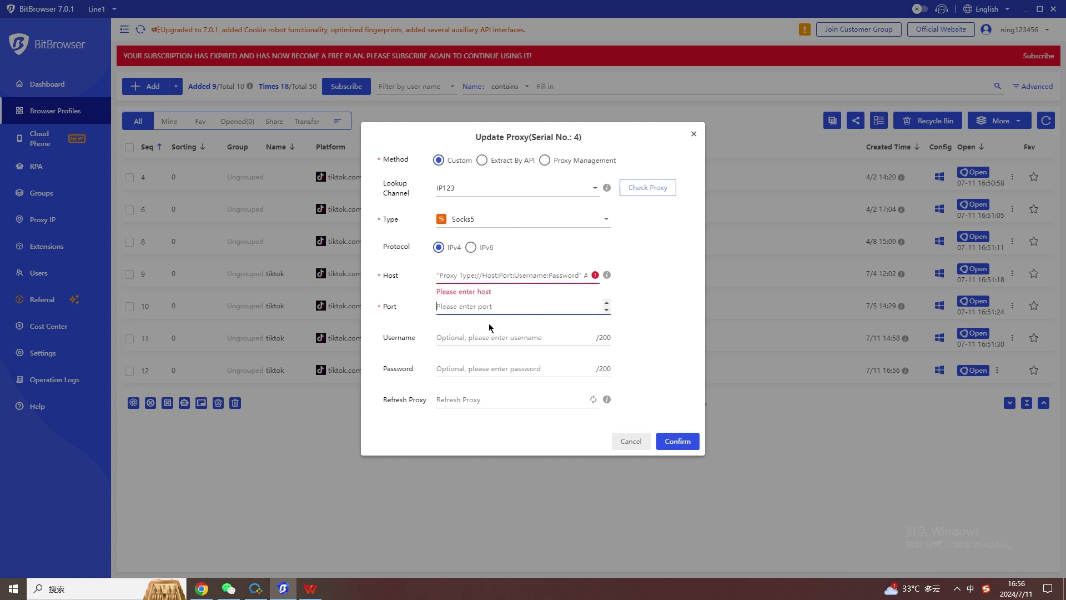
key(Escape)
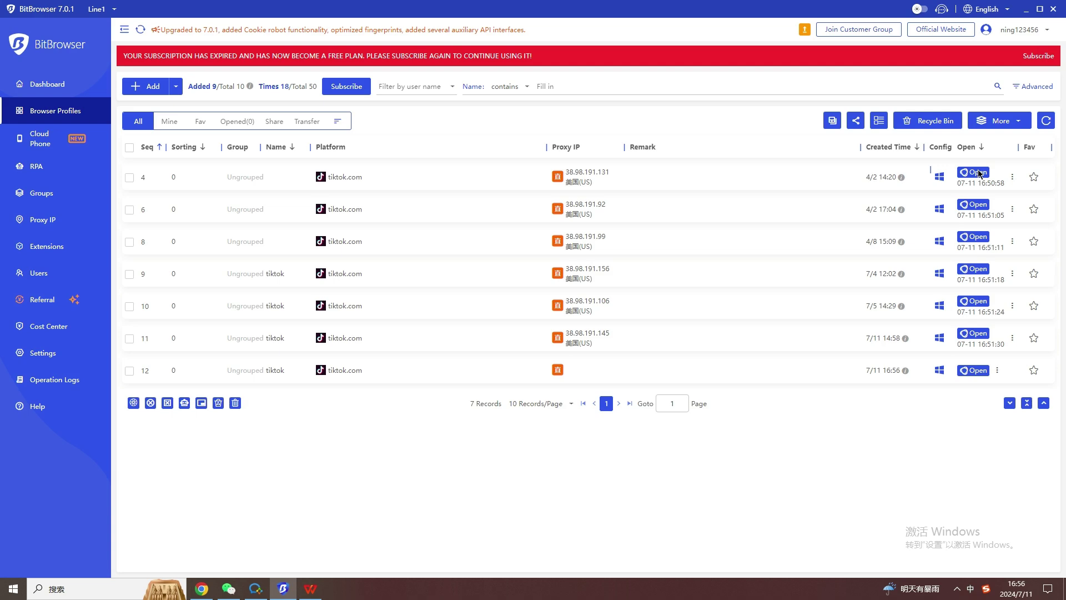
Launch profile 4's browser and select the detected IP address 35.164.119.98.
click(978, 173)
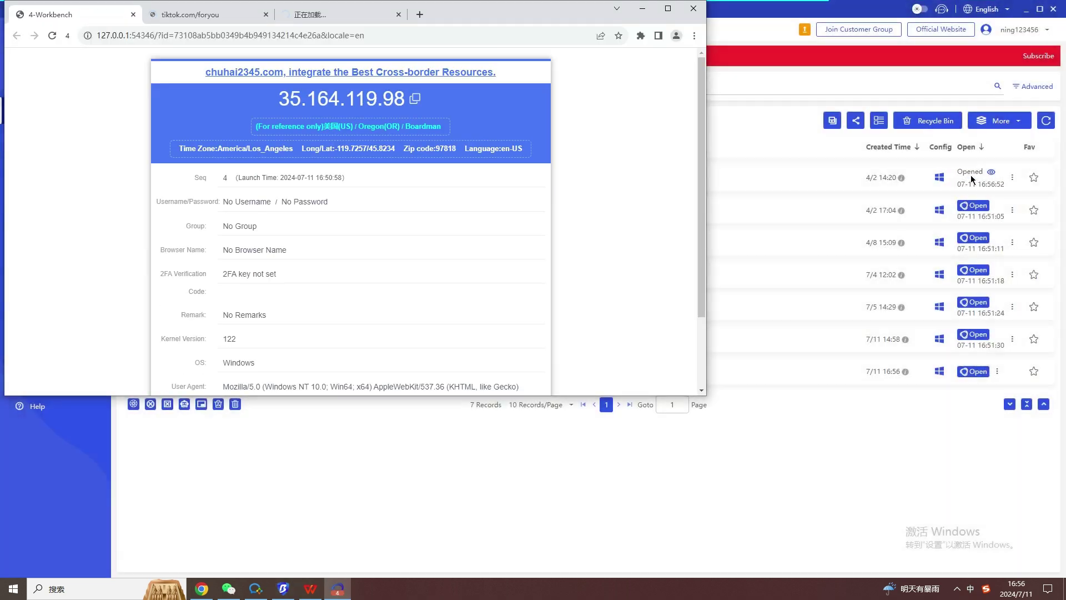
drag(365, 97, 405, 99)
click(415, 98)
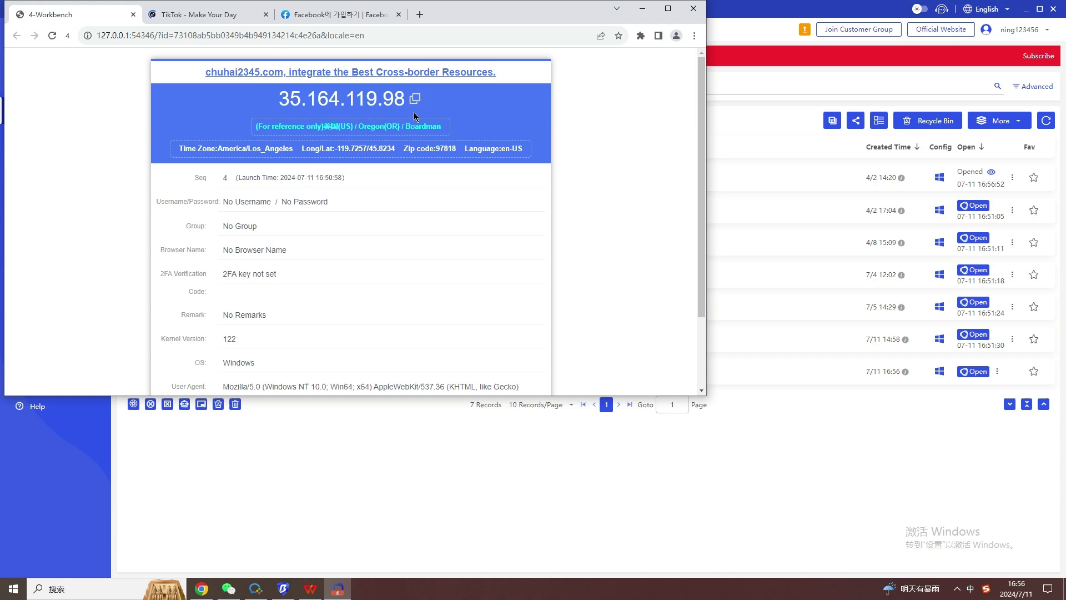
scroll(393, 190, down, 3)
scroll(393, 188, up, 3)
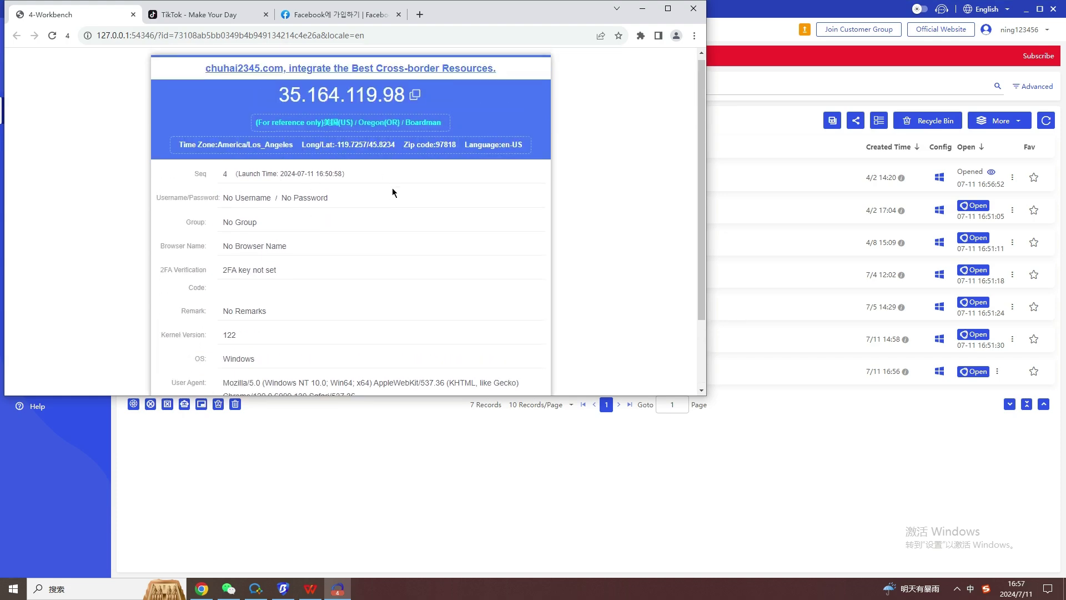
Scroll the TikTok For You feed, closing the Log in popup along the way.
click(222, 14)
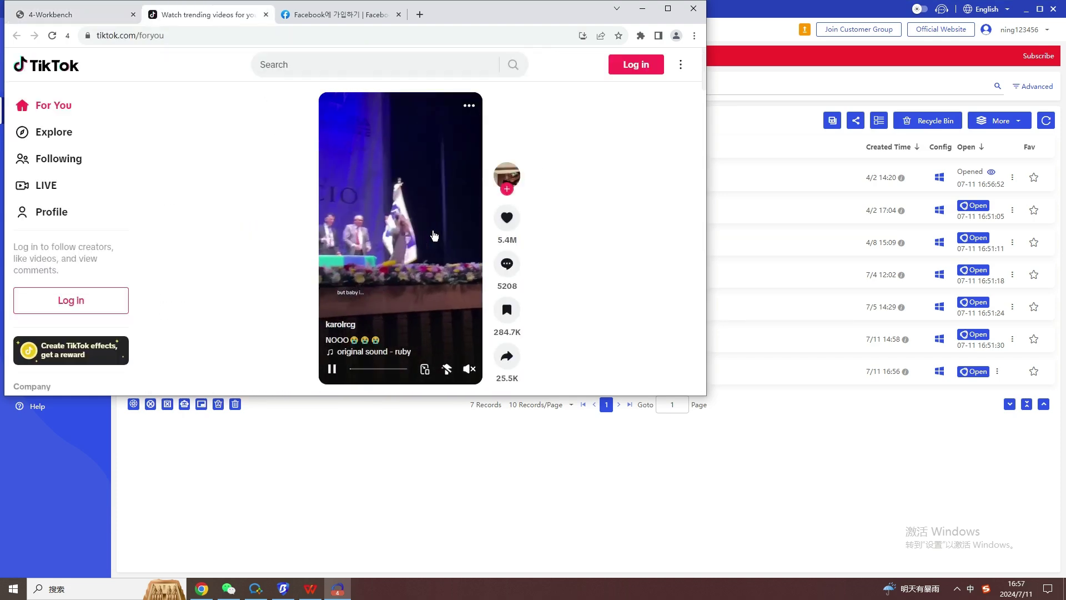
scroll(440, 232, down, 2)
scroll(441, 232, down, 10)
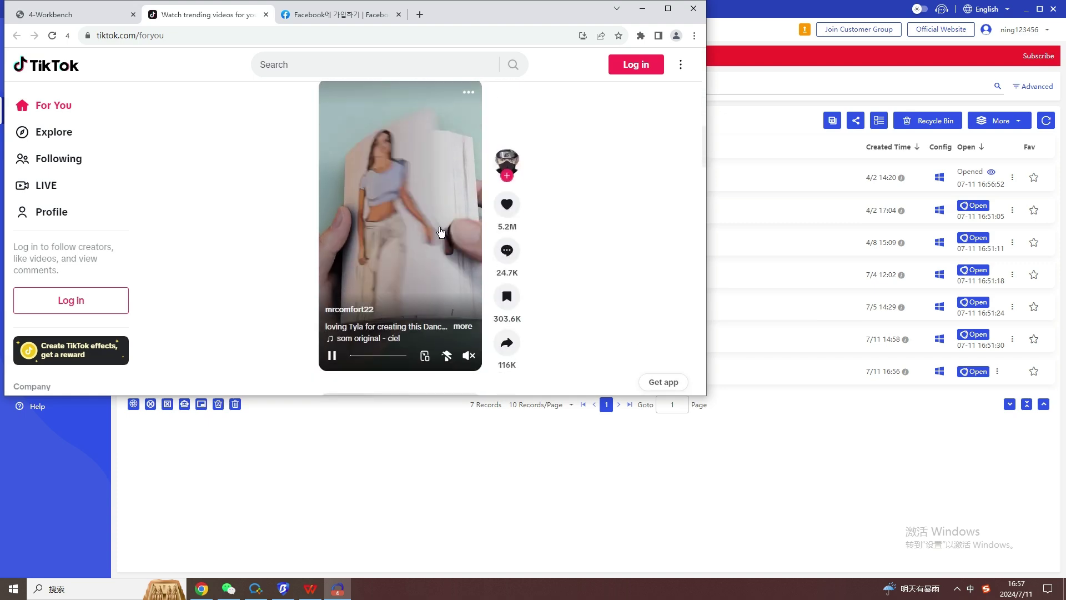
scroll(441, 232, down, 2)
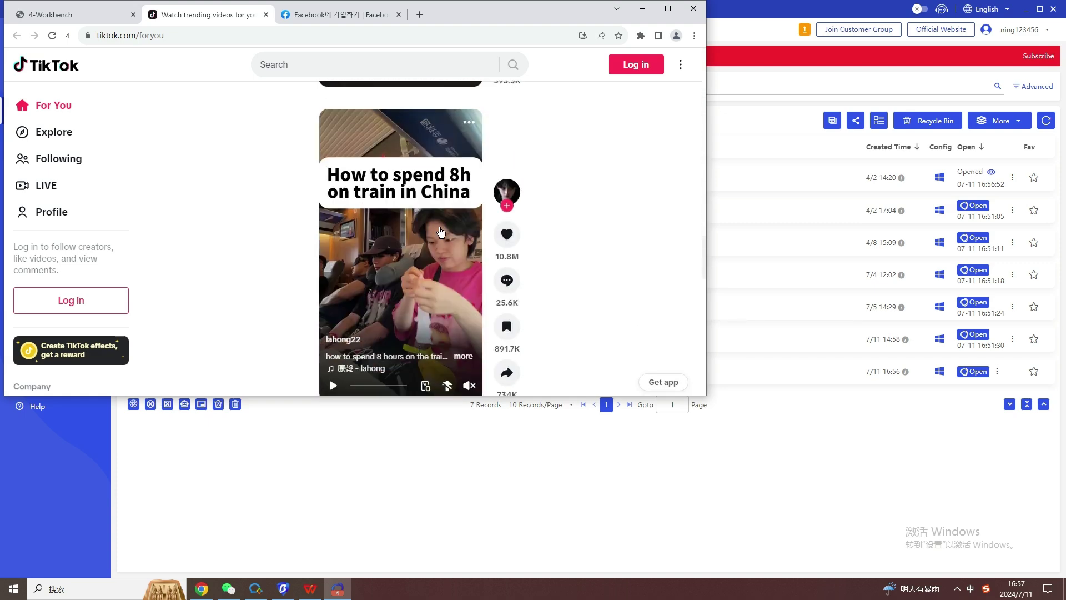
click(653, 69)
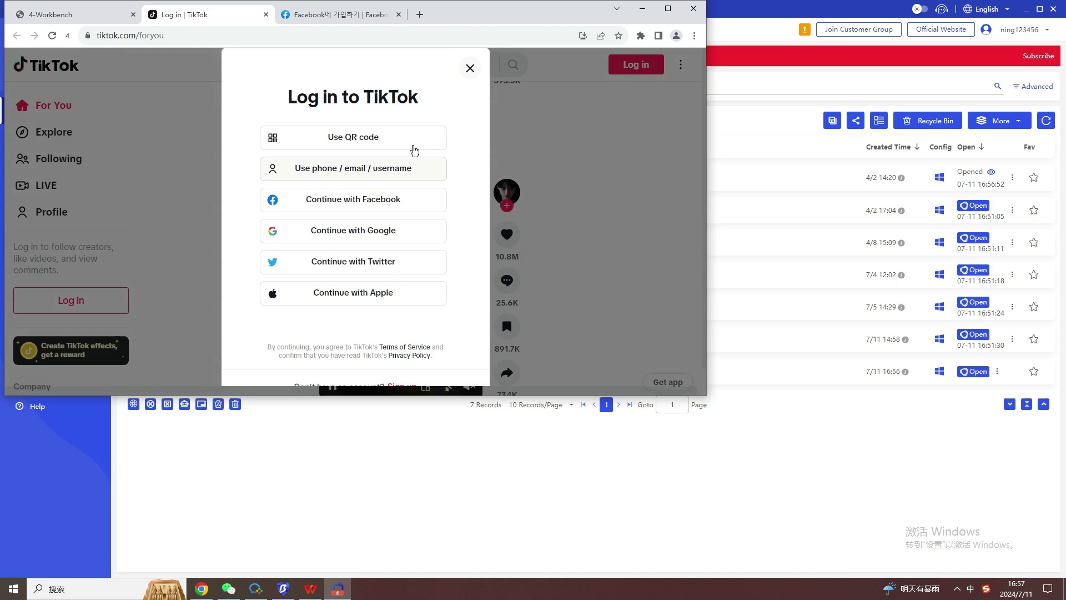
click(470, 68)
scroll(460, 226, down, 4)
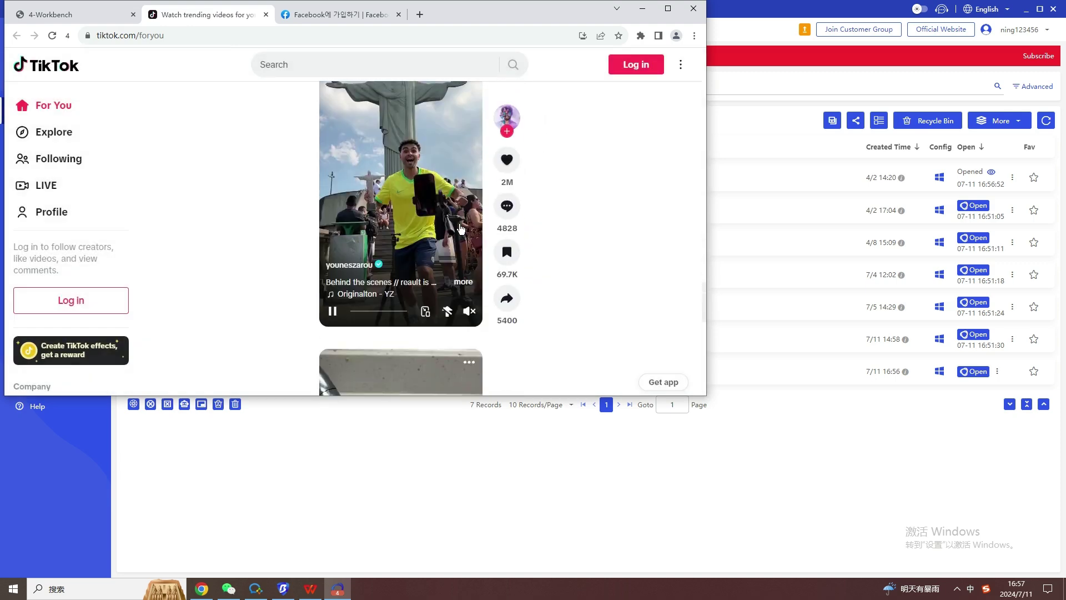
scroll(461, 229, down, 2)
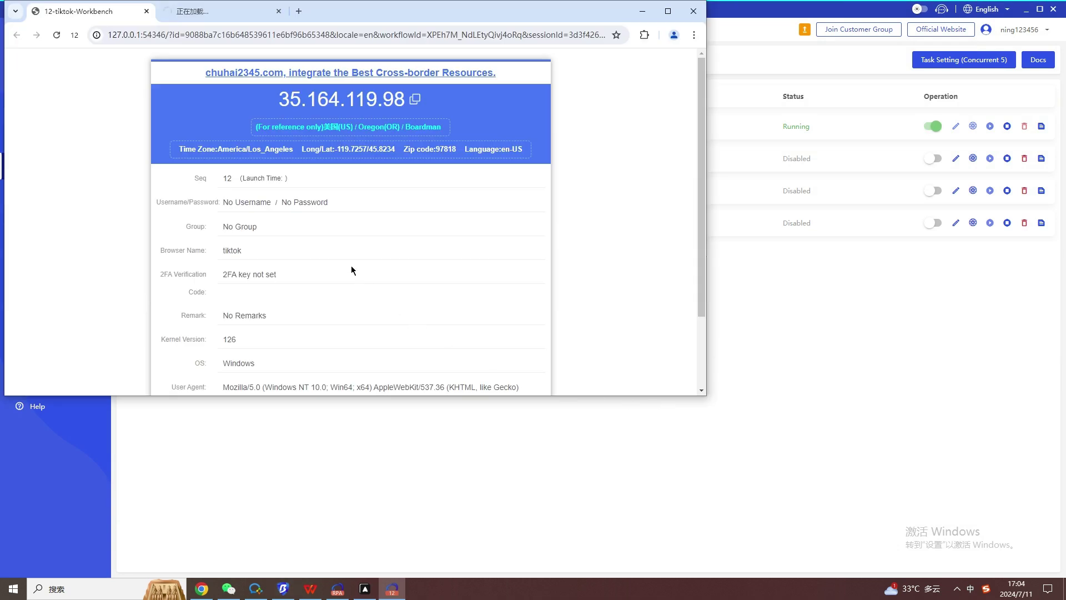
Scroll the TikTok Explore grid and close the Get app popup.
scroll(480, 191, down, 2)
scroll(480, 190, up, 2)
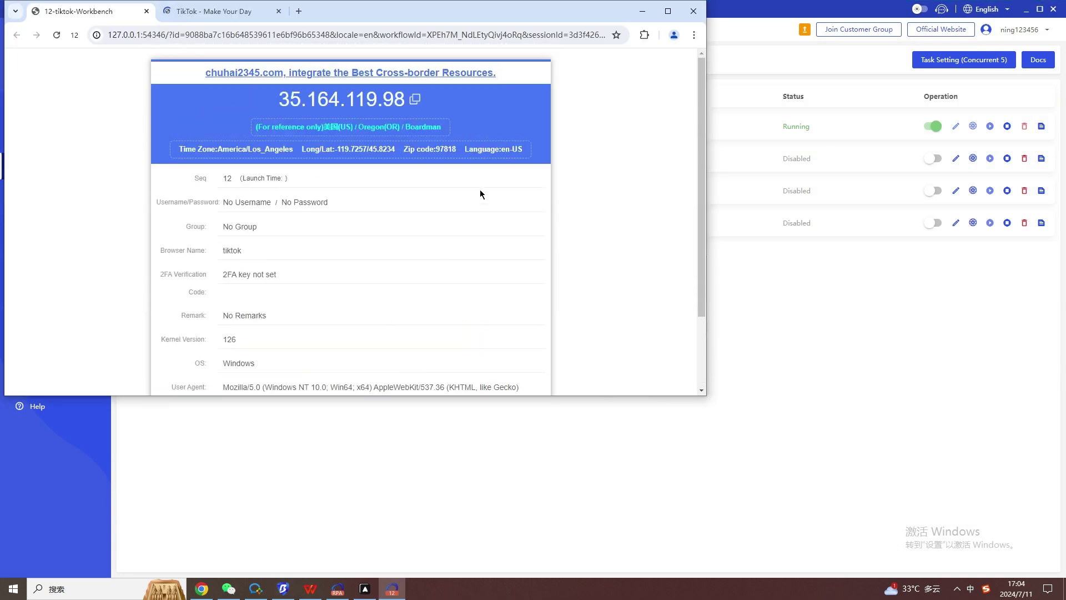
click(230, 12)
scroll(494, 188, down, 4)
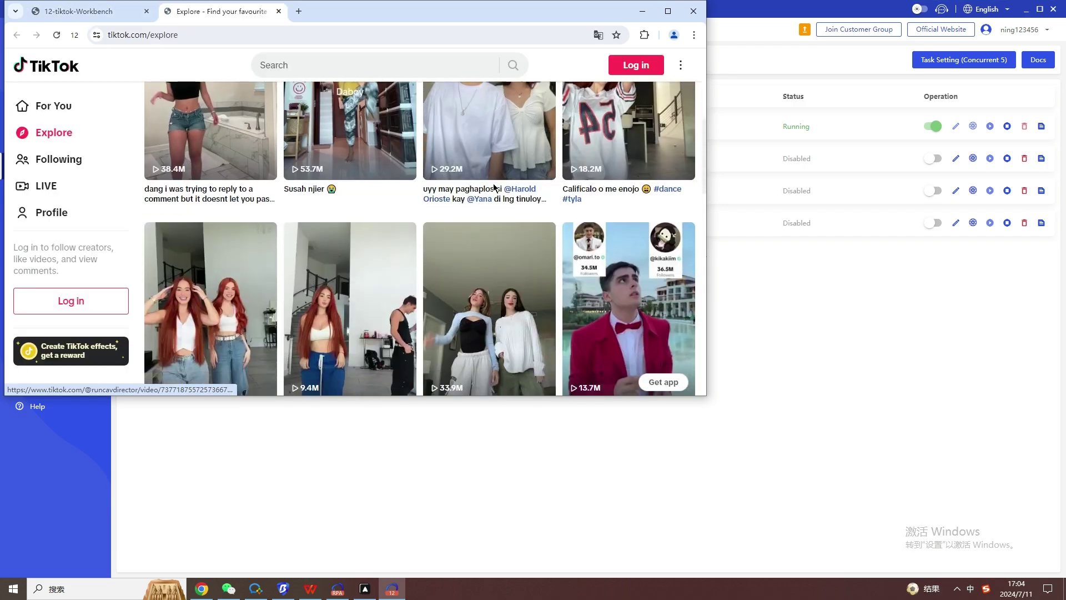
scroll(494, 188, down, 6)
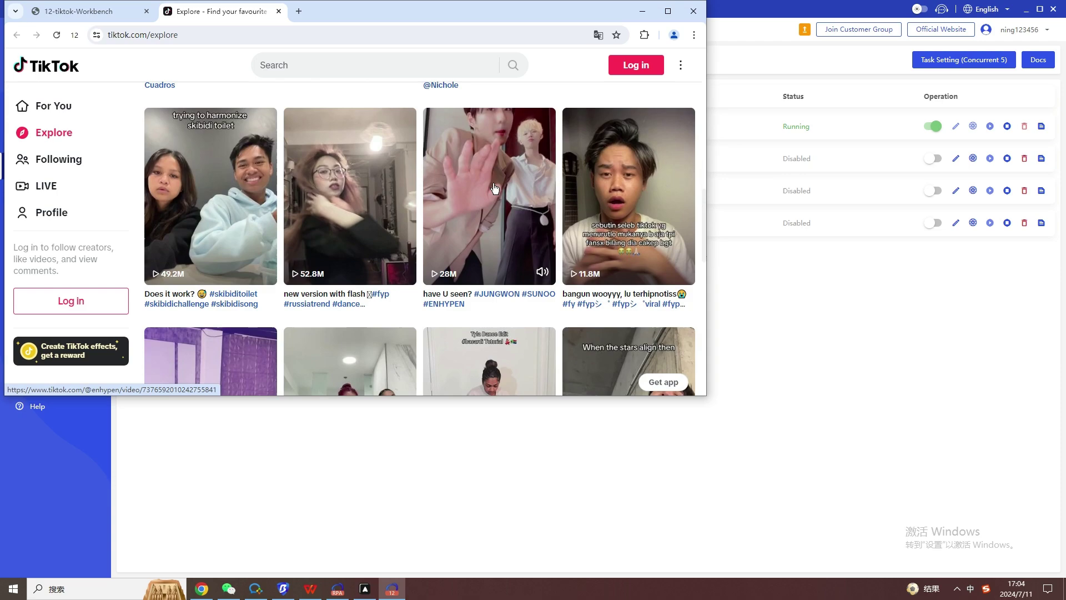
scroll(494, 188, down, 6)
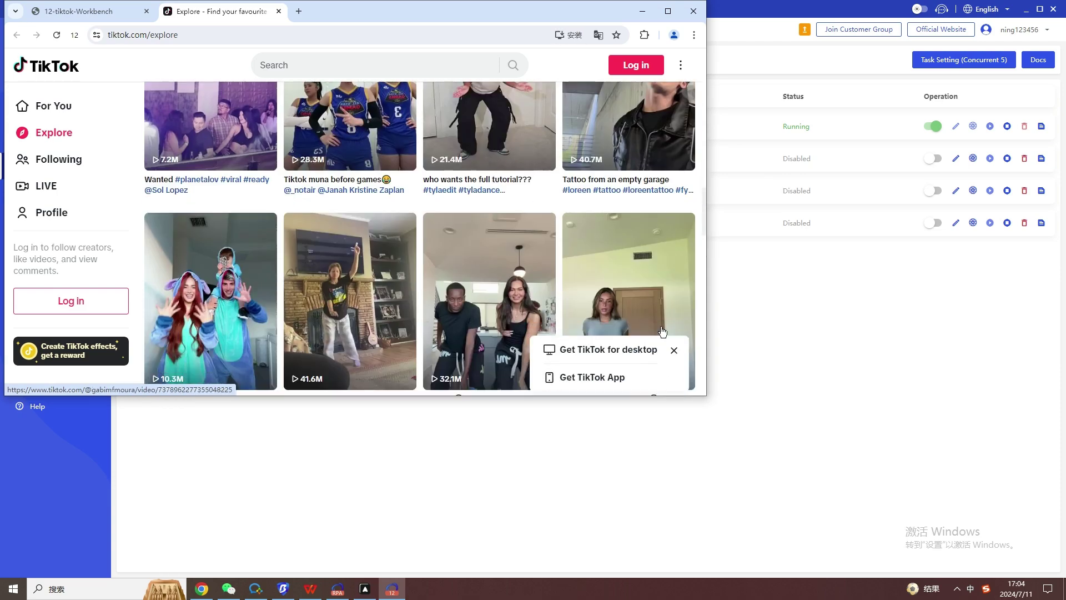
click(674, 350)
Keep scrolling Explore, then open the Workflow Dashboard from the RPA task list.
scroll(555, 242, down, 4)
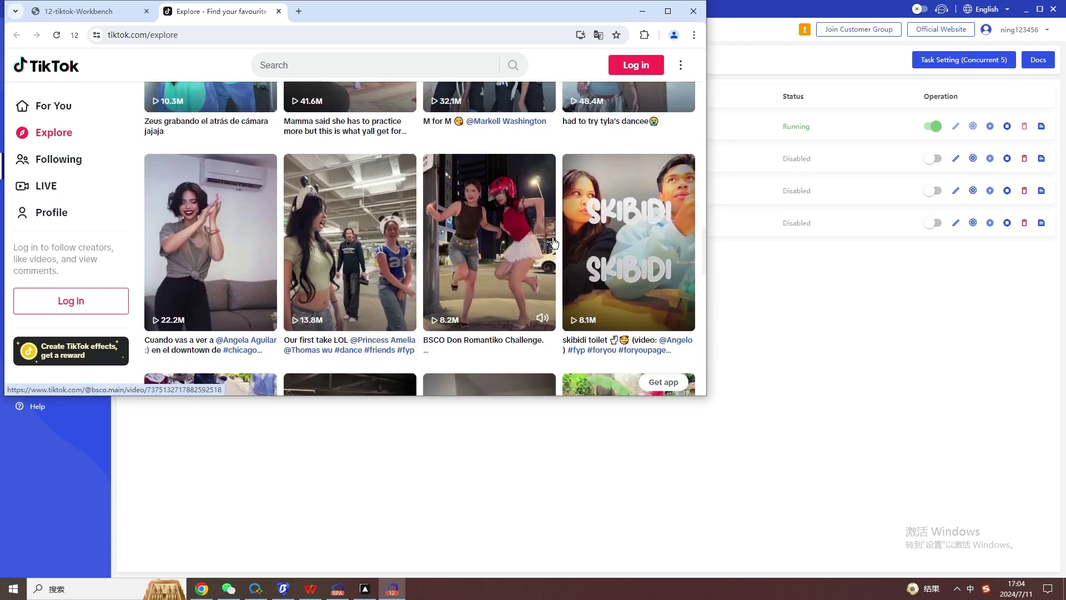
scroll(554, 242, down, 8)
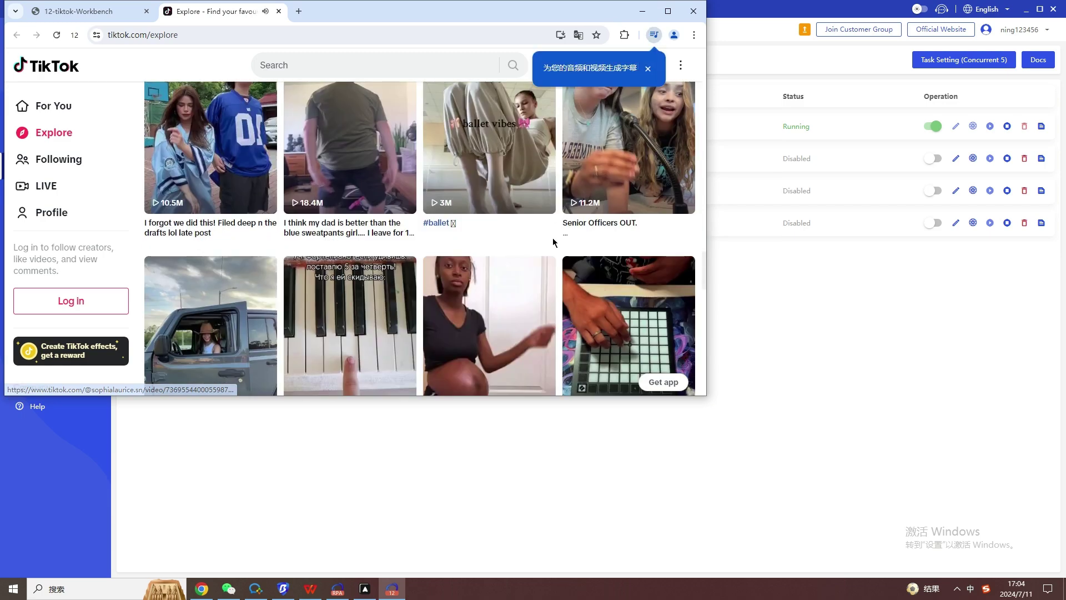
scroll(553, 242, down, 7)
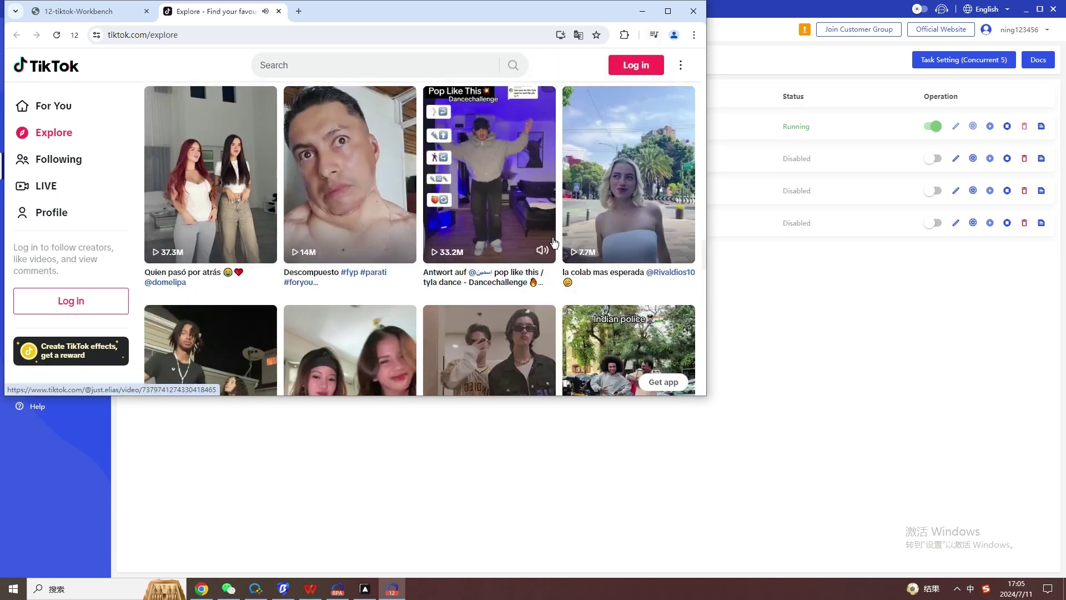
scroll(553, 243, down, 9)
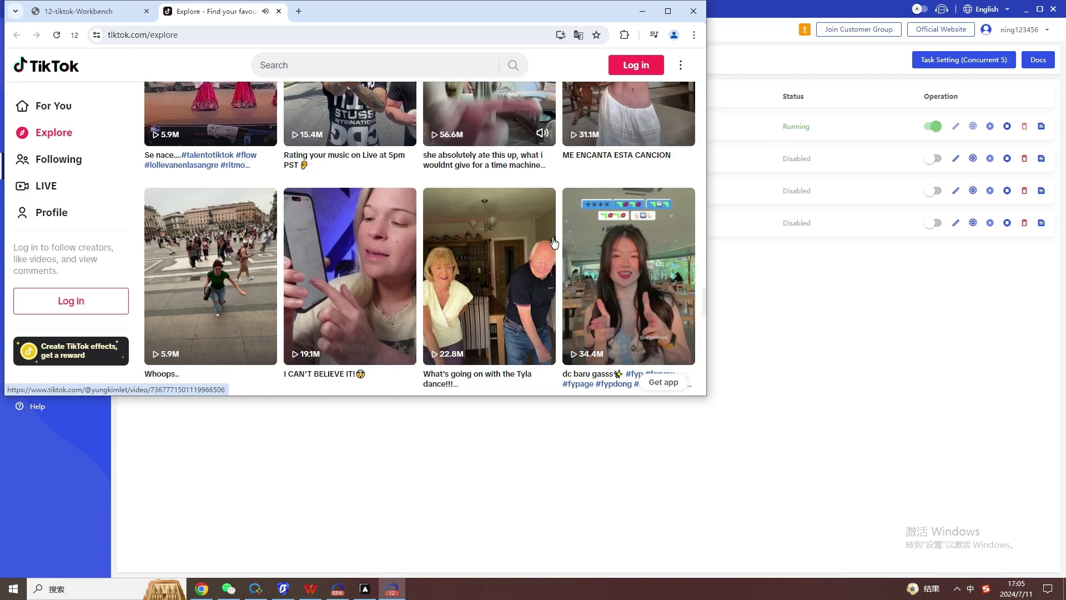
scroll(554, 243, down, 3)
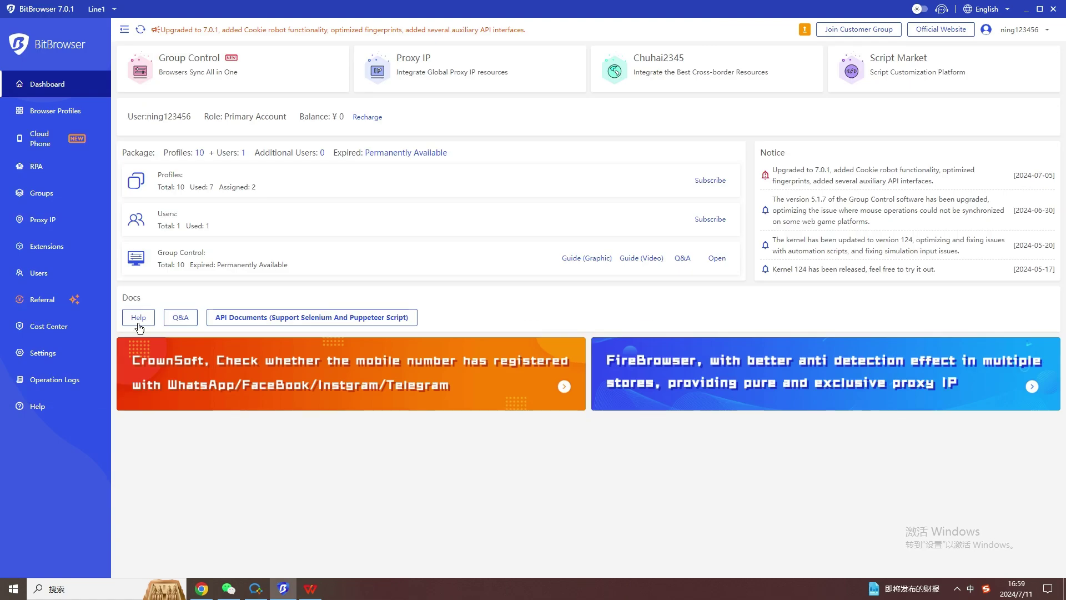
click(62, 172)
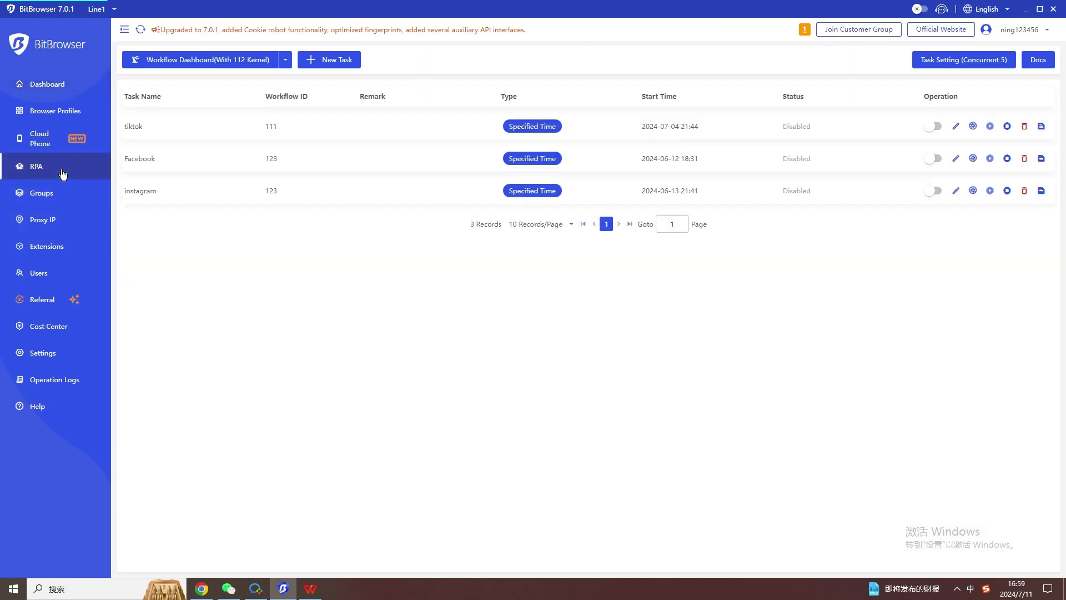
click(232, 61)
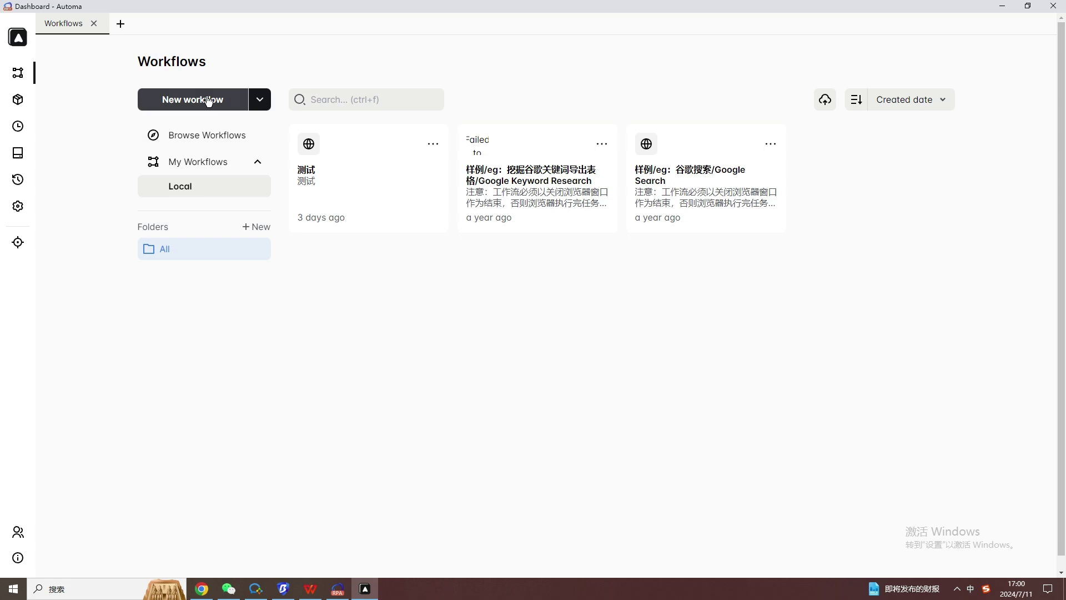
Create the Automa workflow tiktok with description tiktok and select its Trigger block.
click(213, 99)
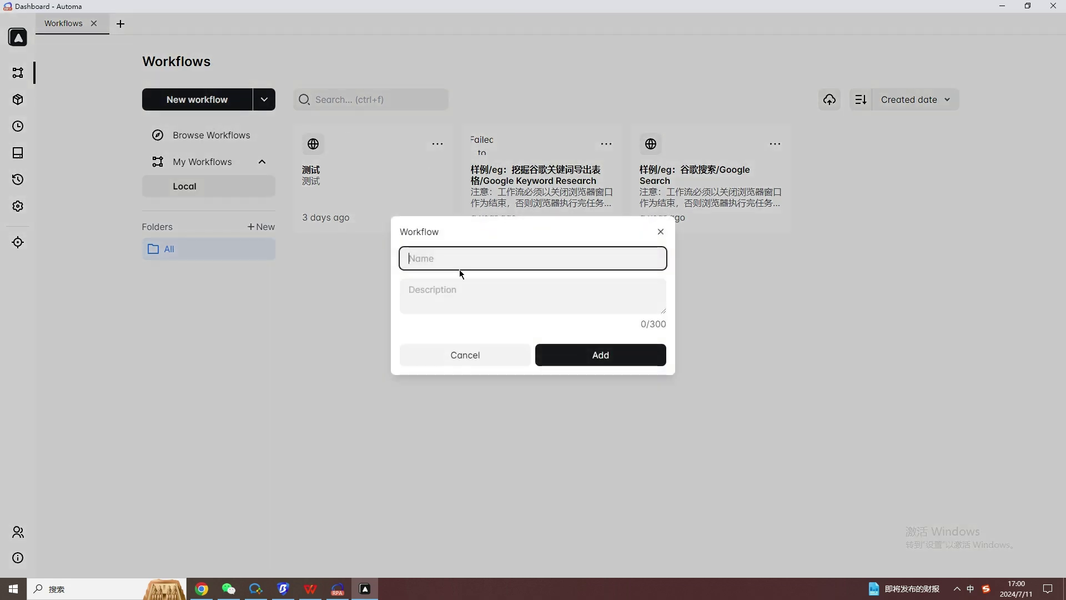
text(tiktok)
key(space)
click(464, 289)
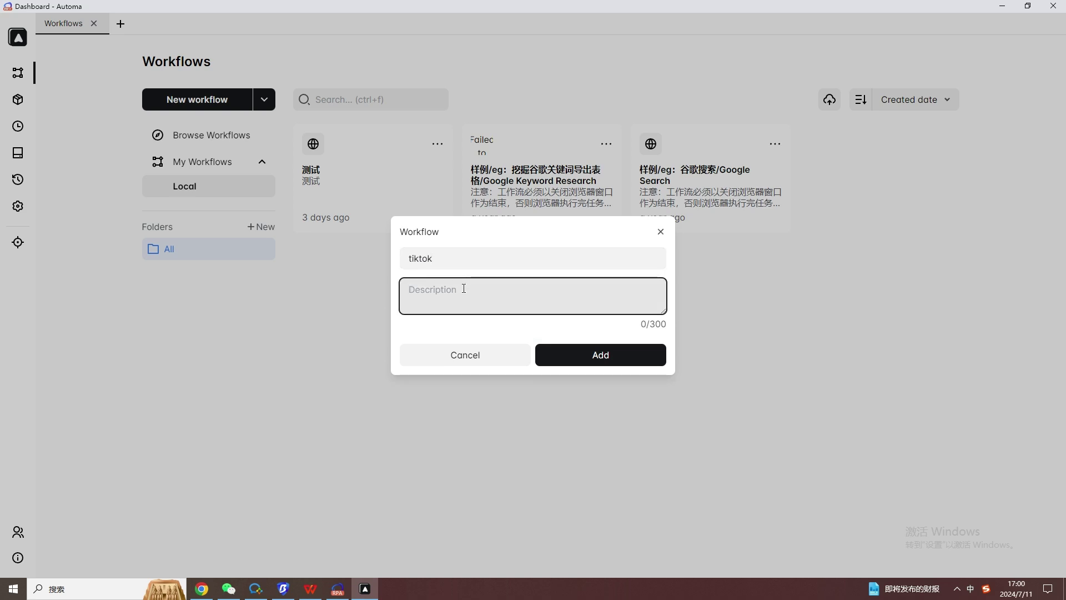
text(tiktok)
key(Escape)
text(tiktok)
click(633, 355)
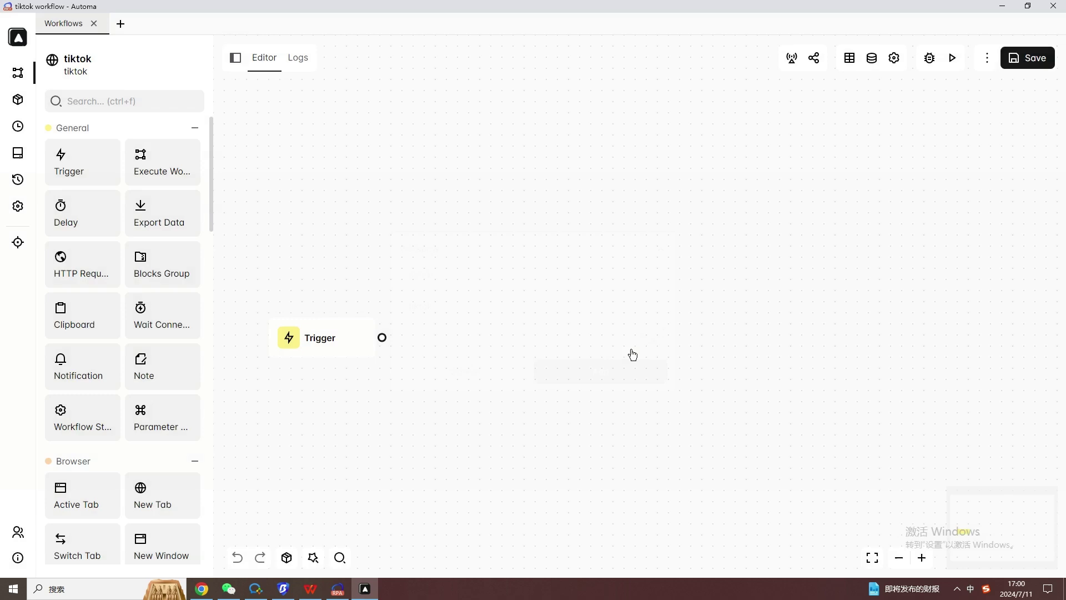
click(327, 347)
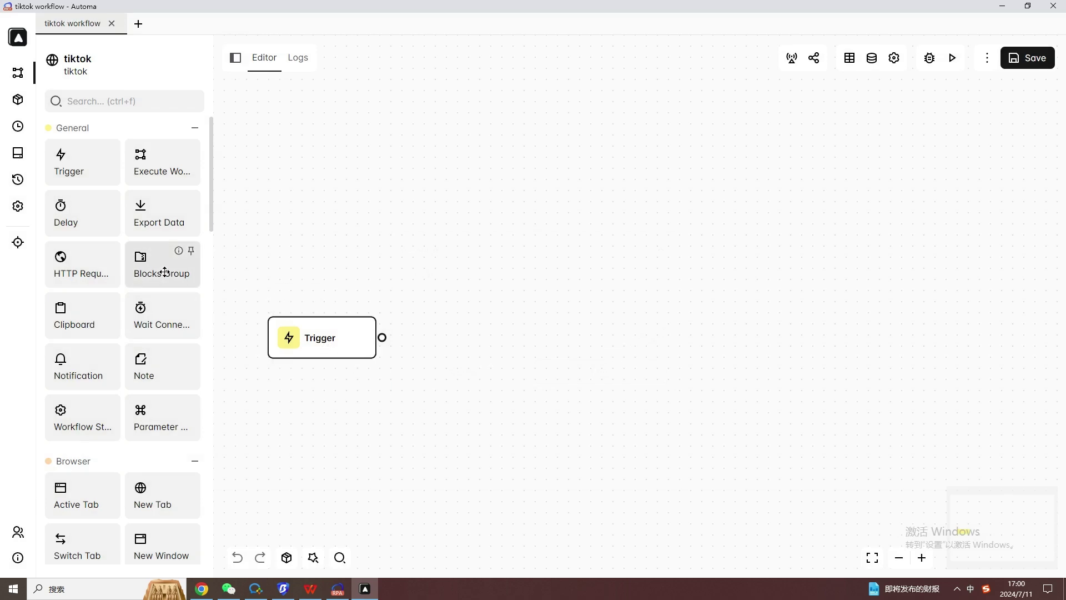
Review the Get text block, keeping CSS Selector with {{loopData@options}} and the 'related' column.
drag(181, 277, 364, 269)
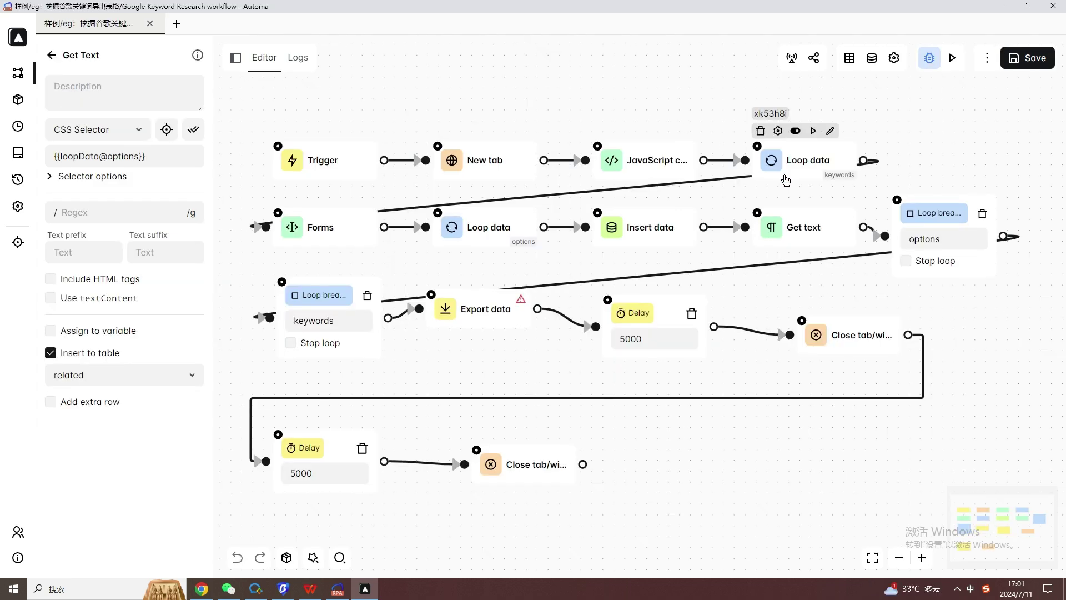
click(804, 232)
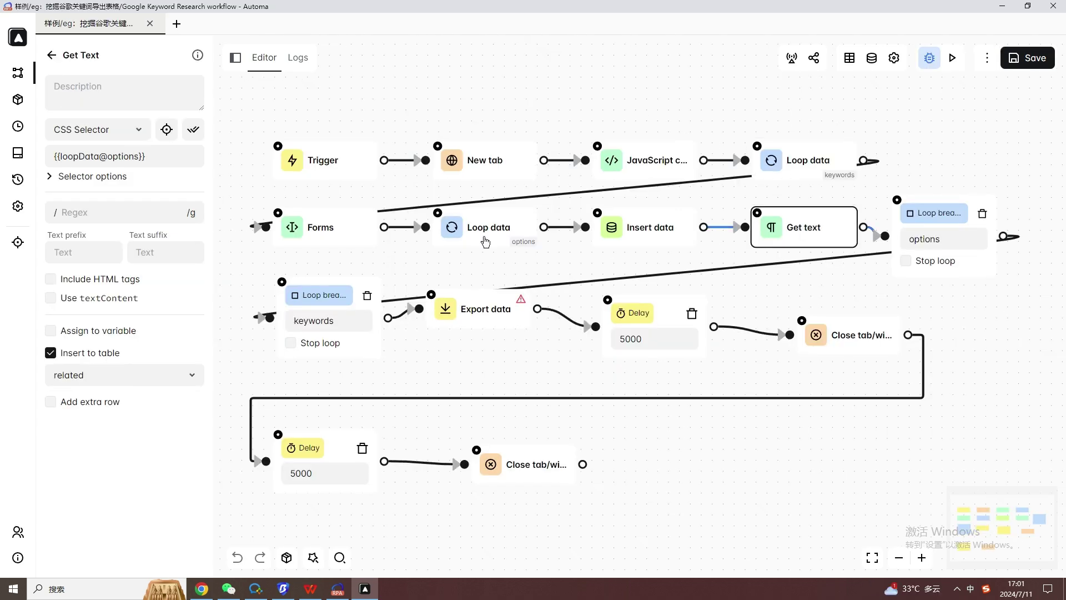
click(137, 132)
click(137, 132)
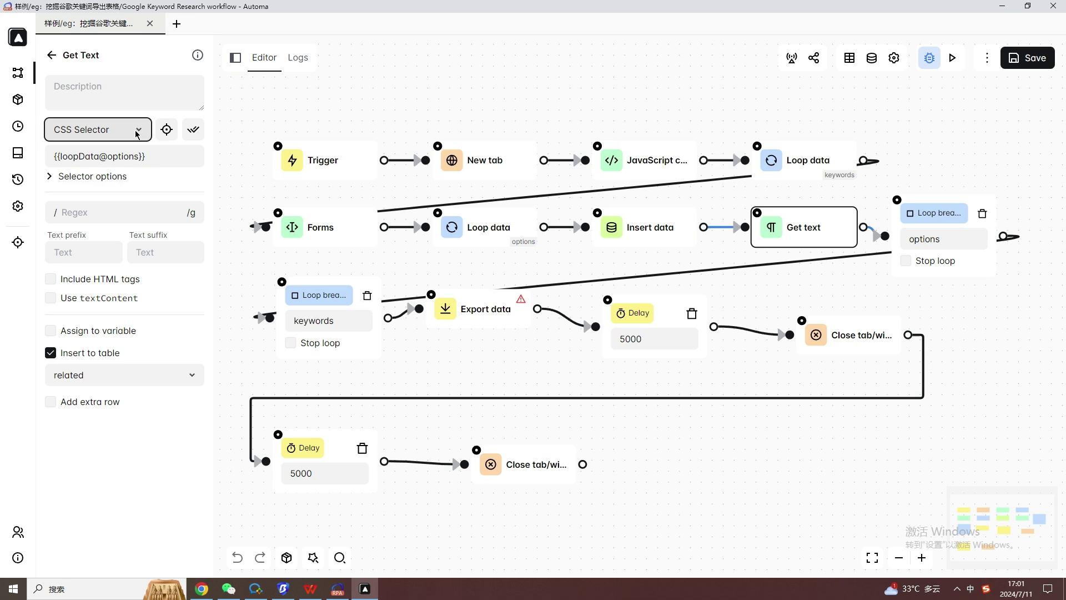
click(204, 155)
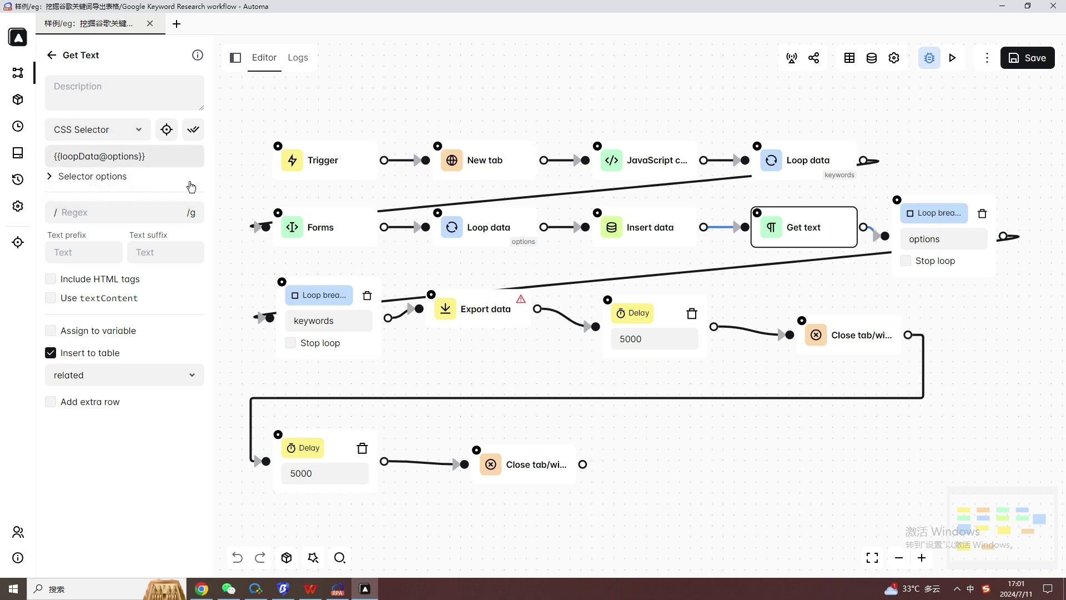
click(134, 211)
click(140, 377)
click(140, 376)
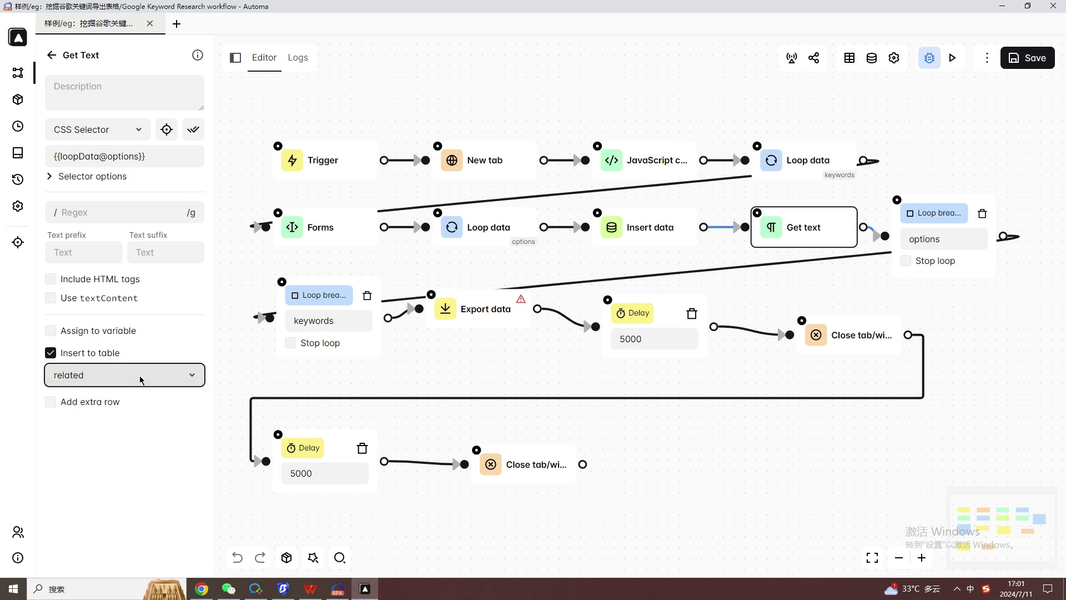
Save the workflow and copy its workflow ID back to the RPA task list.
click(1032, 60)
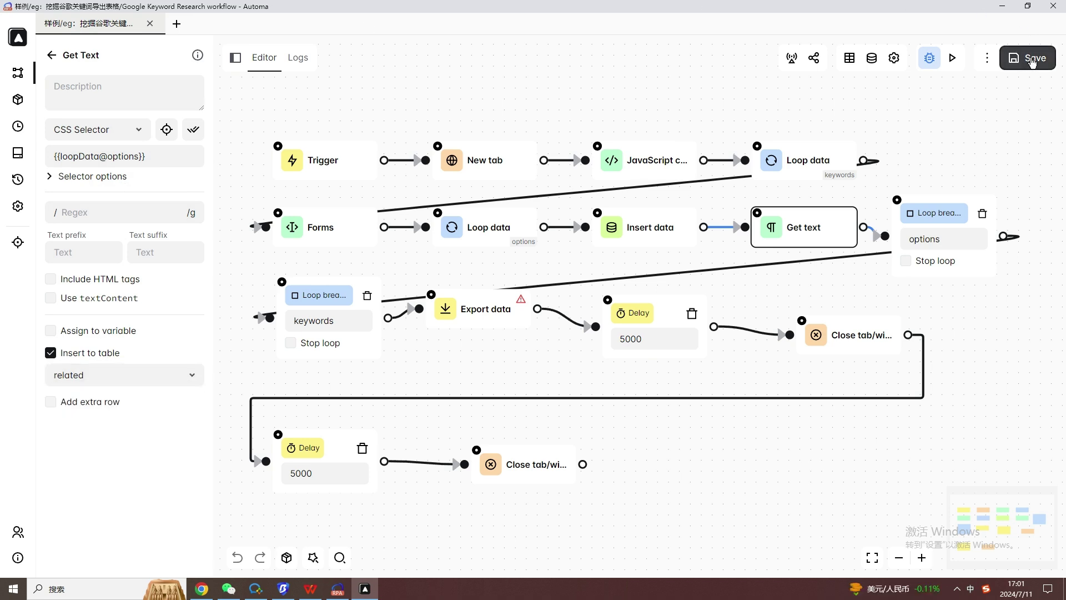
click(987, 60)
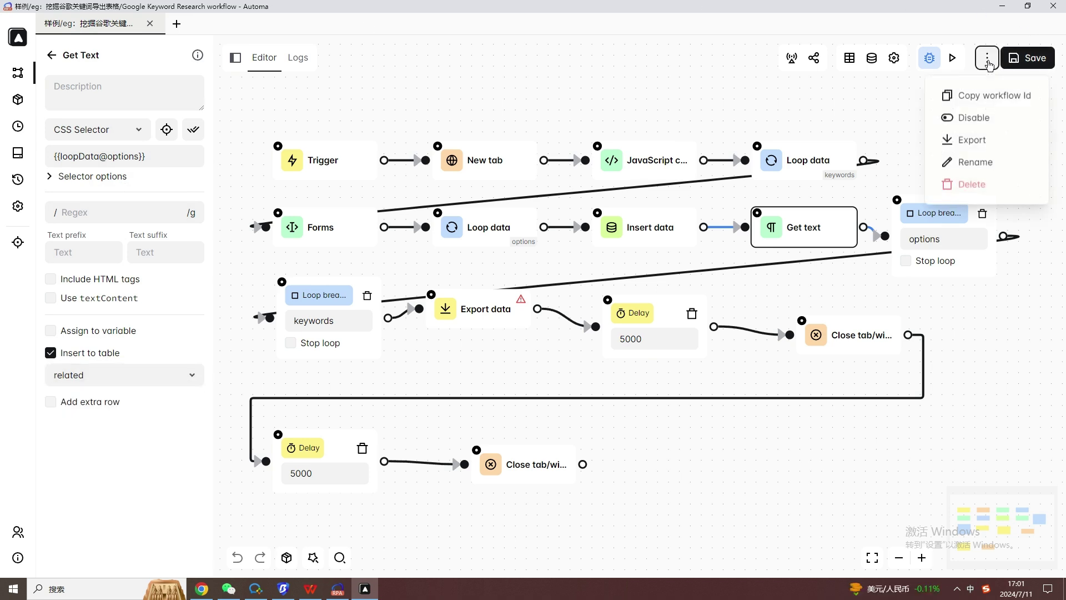
click(986, 97)
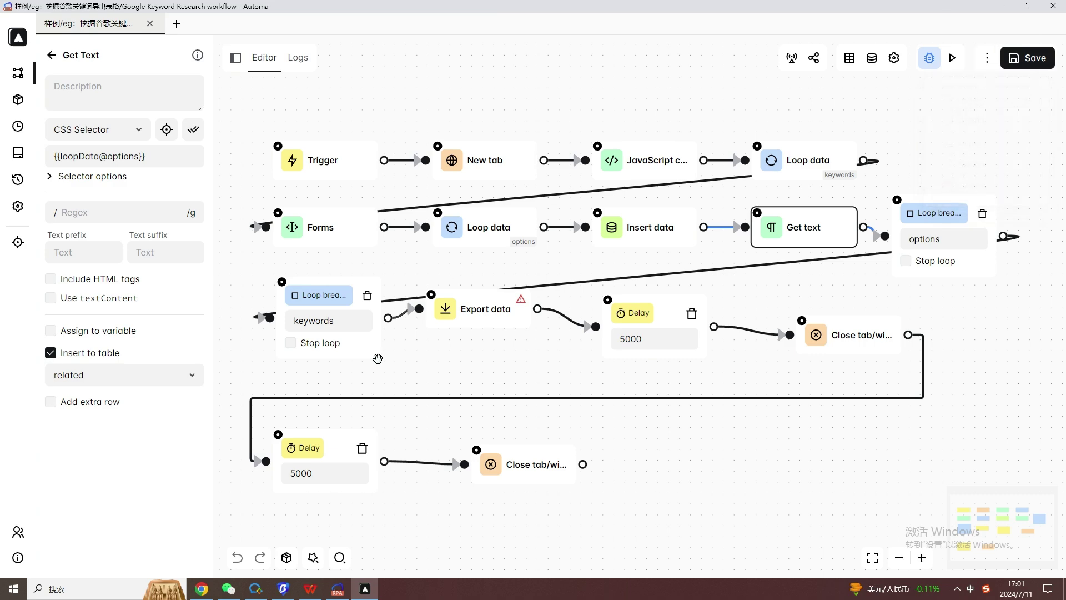
click(282, 588)
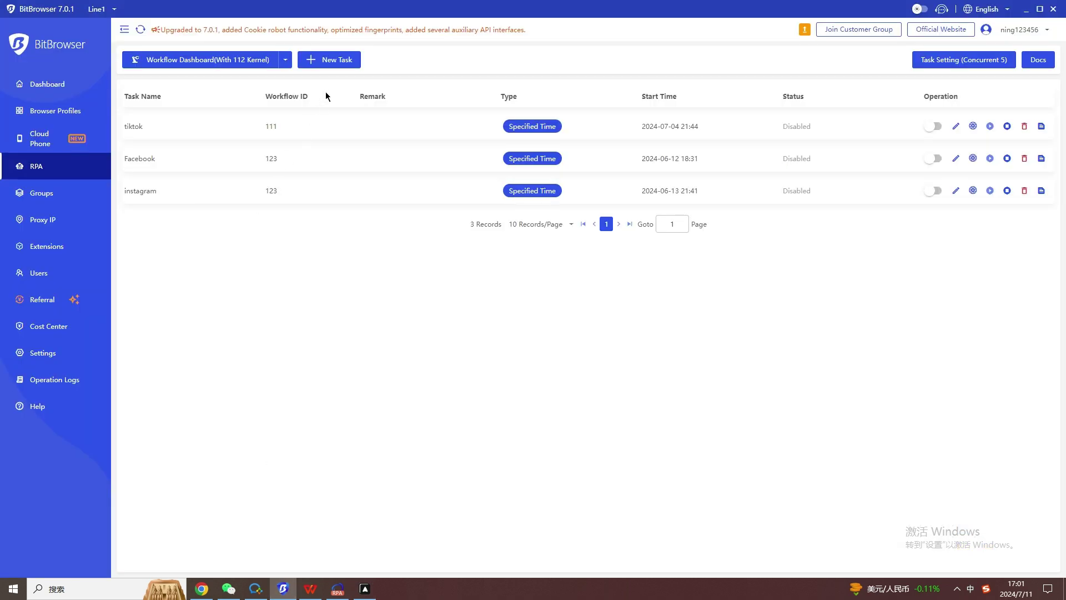
Create a new RPA task named 'Google' with the copied workflow ID, then list profiles to bind.
click(340, 62)
text(goo)
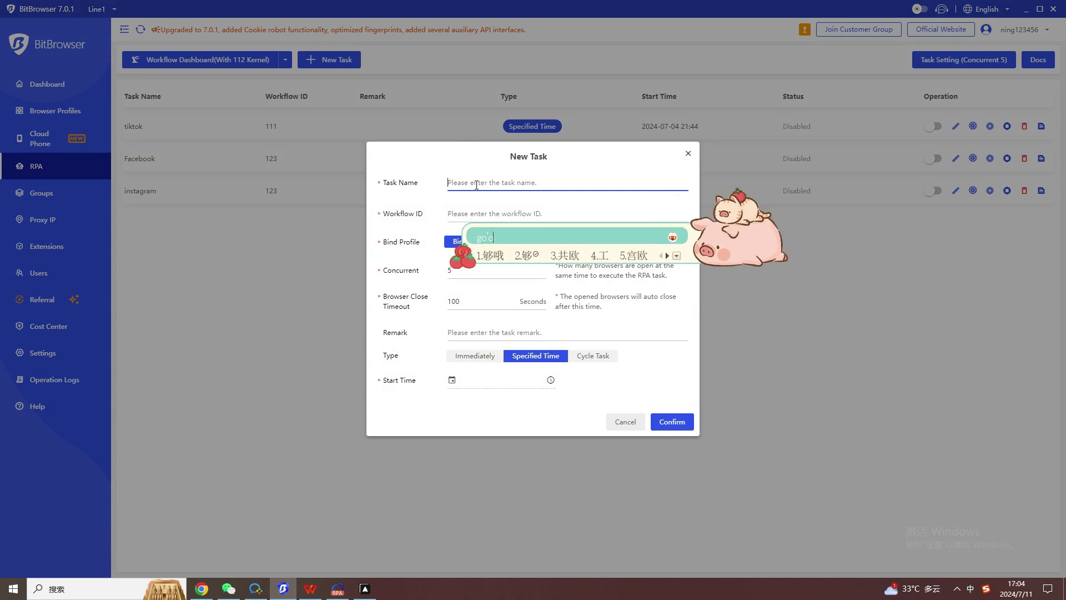
text(gle)
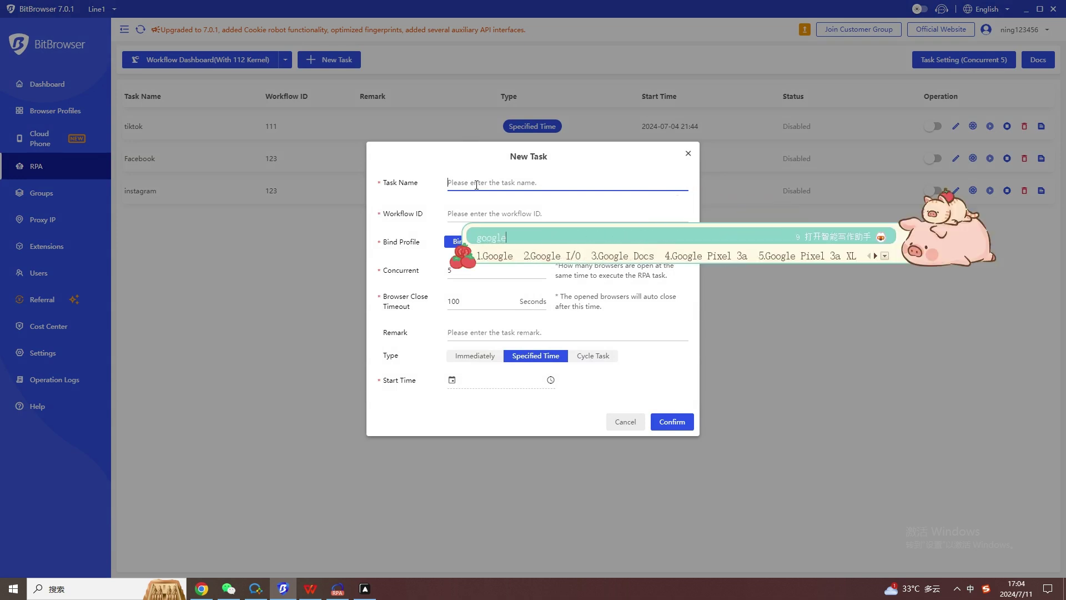
key(space)
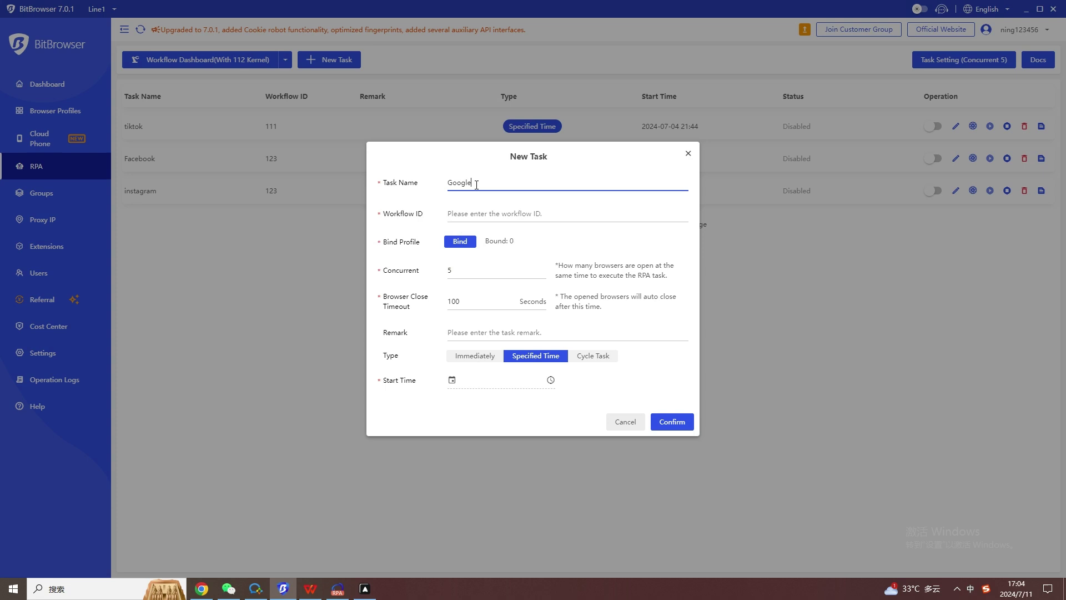
click(476, 208)
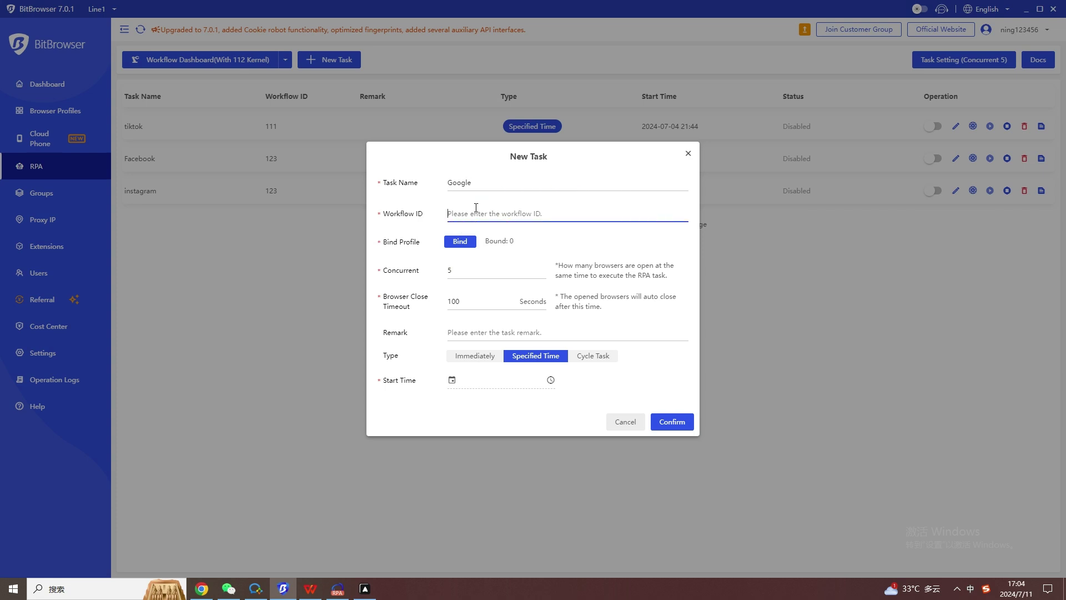
key(ctrl+v)
click(469, 242)
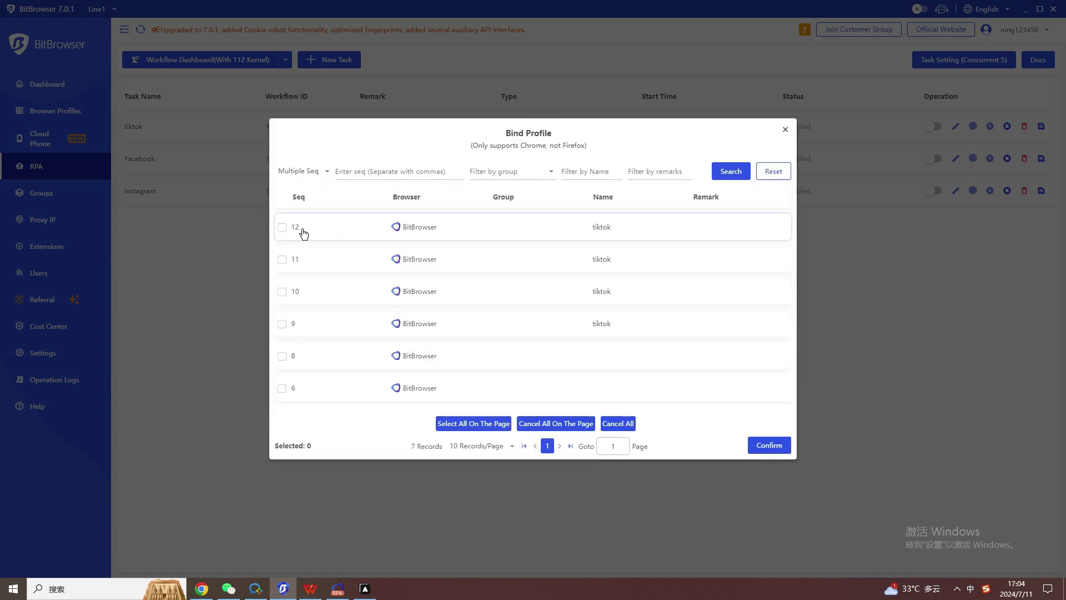
Bind the tiktok profile (seq 12), set type to Immediately, and save the task.
click(284, 227)
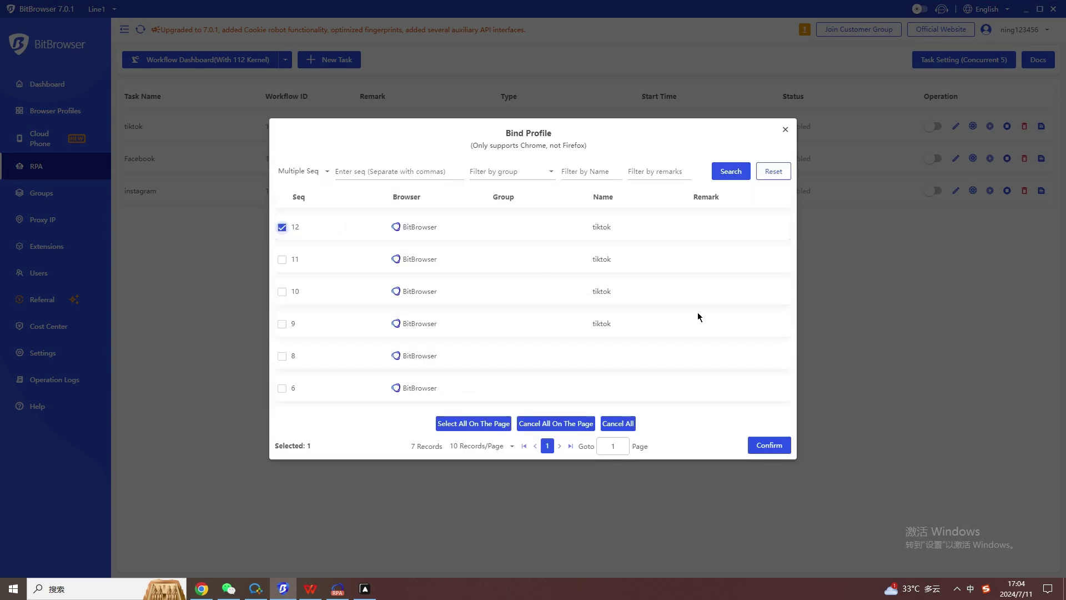
click(784, 444)
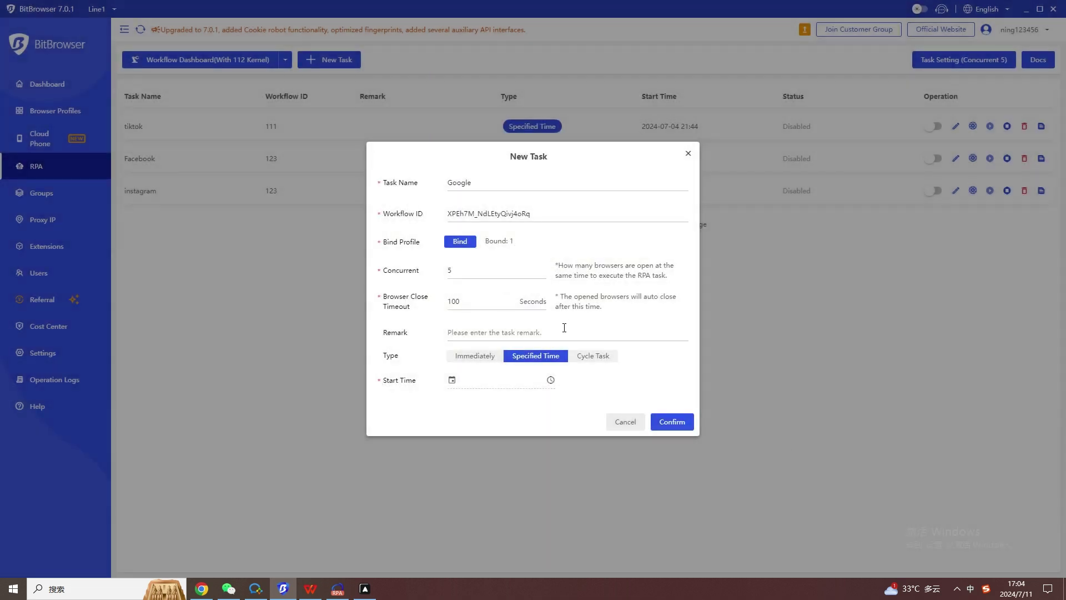
click(476, 358)
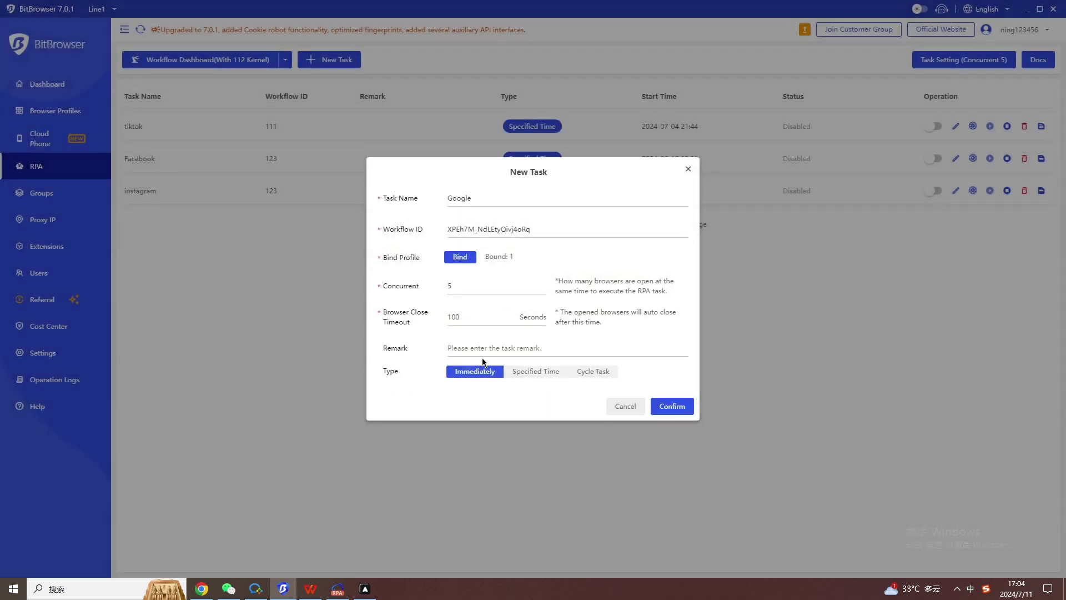
click(668, 406)
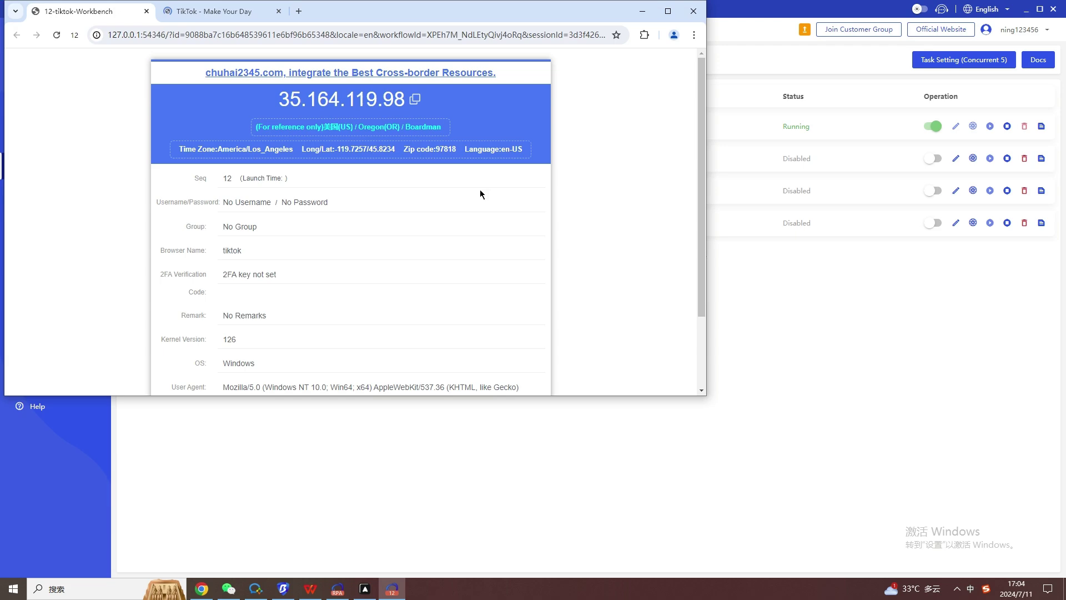
Switch to the 'TikTok - Make Your Day' page and scroll down through the Explore video grid.
scroll(480, 189, down, 3)
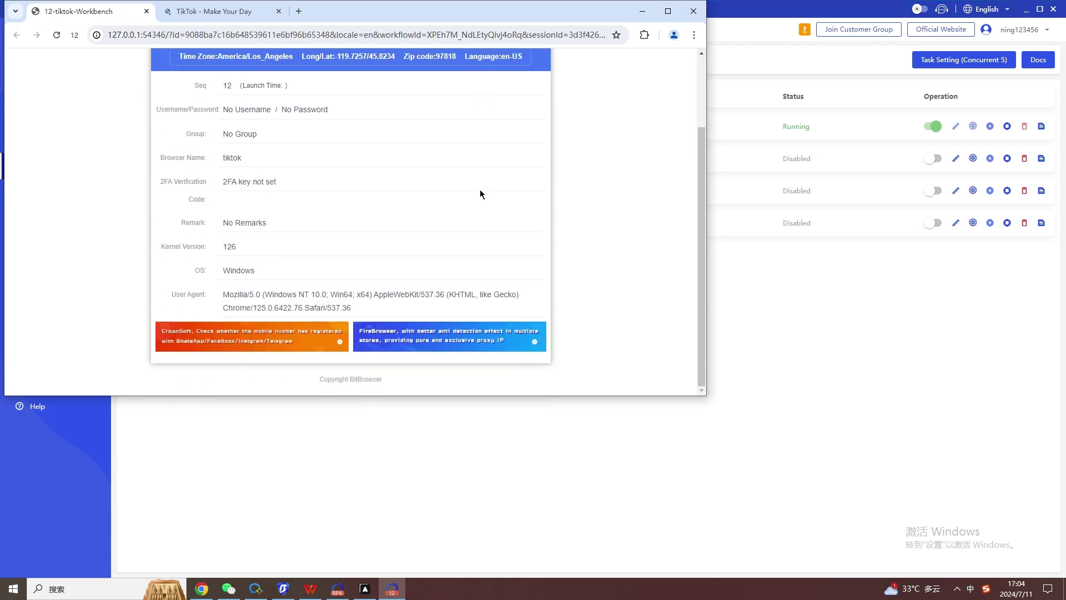
scroll(479, 194, up, 2)
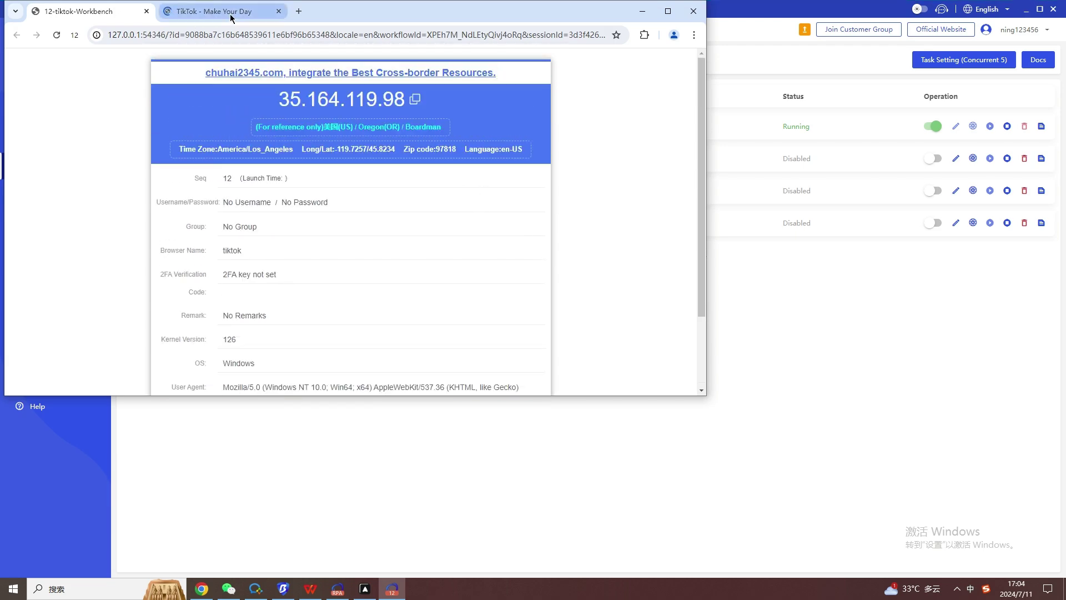
click(212, 12)
scroll(494, 188, down, 3)
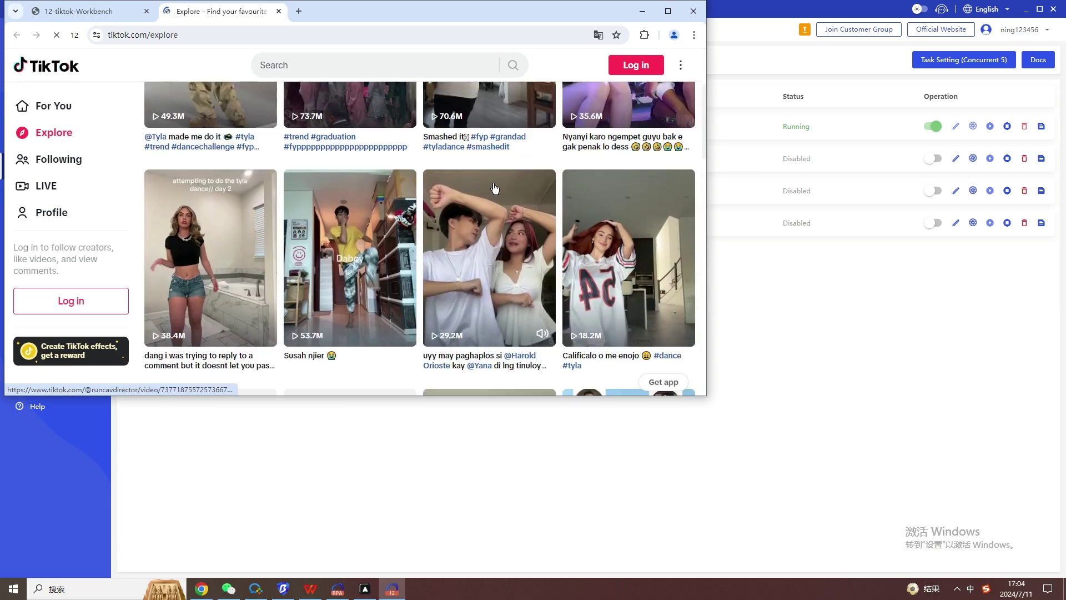
scroll(494, 188, down, 1)
scroll(494, 187, down, 3)
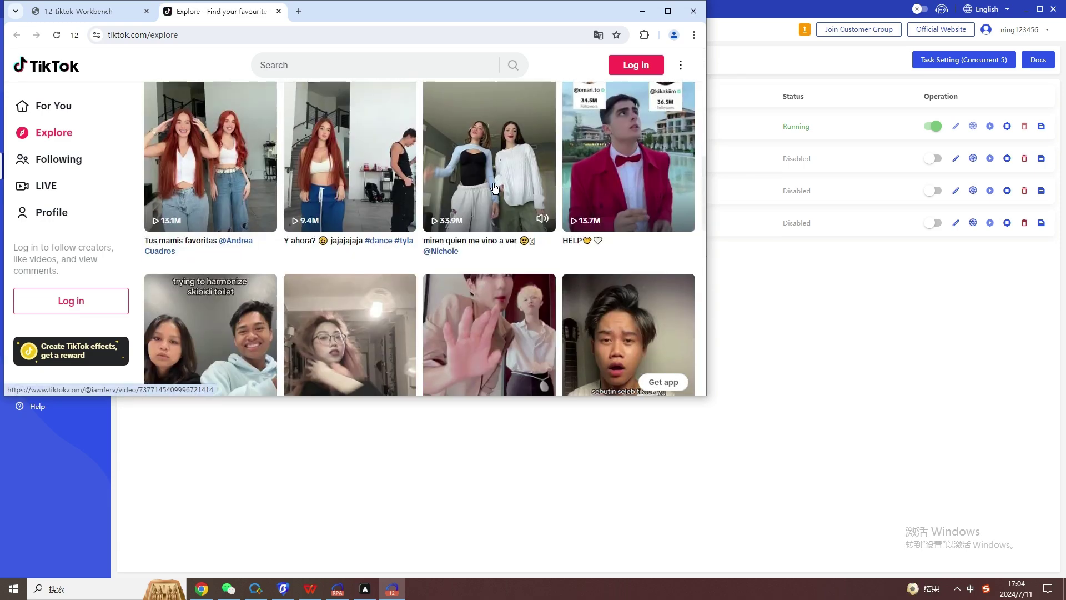
scroll(494, 188, down, 3)
scroll(494, 187, down, 3)
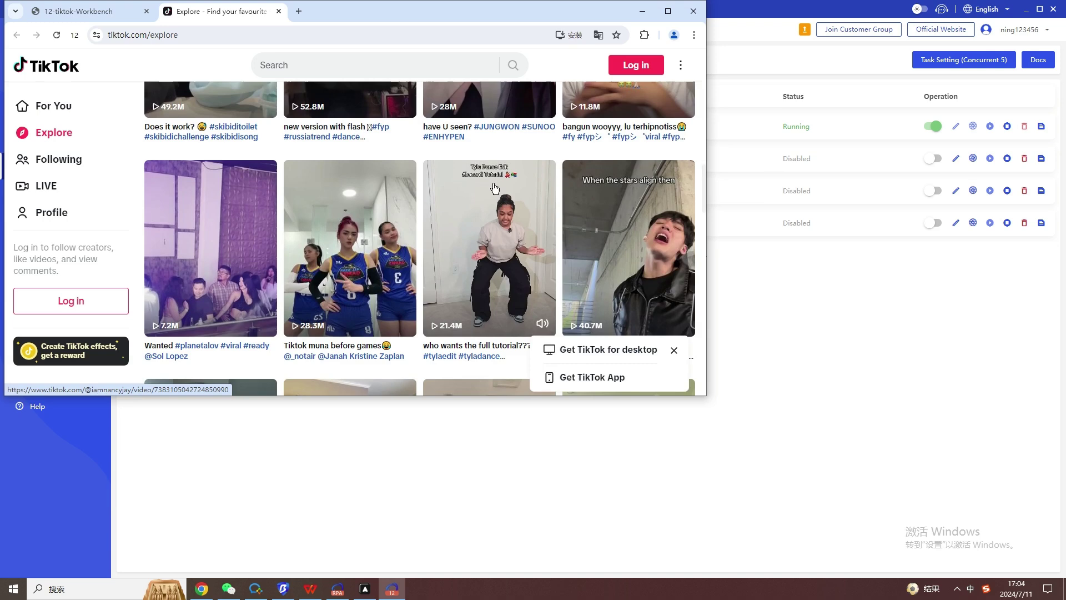
scroll(660, 314, down, 2)
Dismiss the Get TikTok app popup and scroll through videos in the For You feed.
click(673, 351)
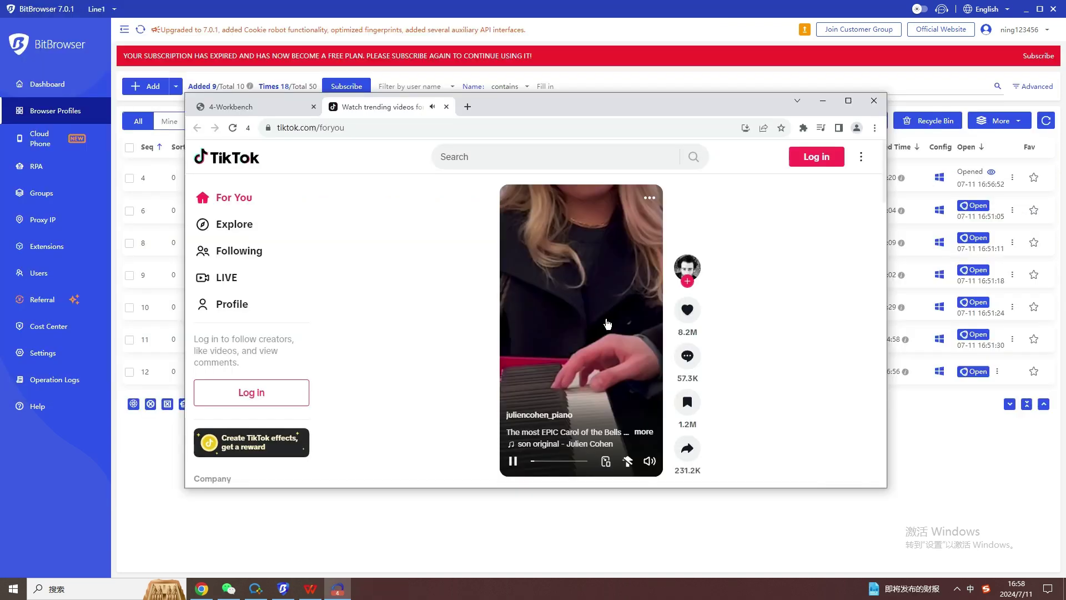
scroll(607, 324, down, 3)
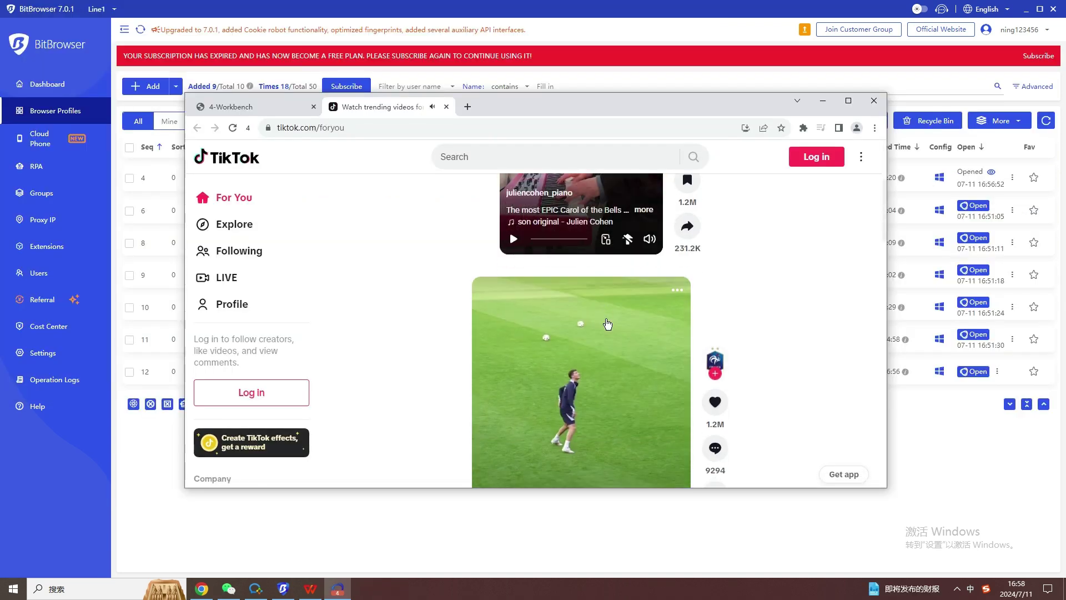
scroll(607, 324, down, 1)
scroll(607, 324, down, 2)
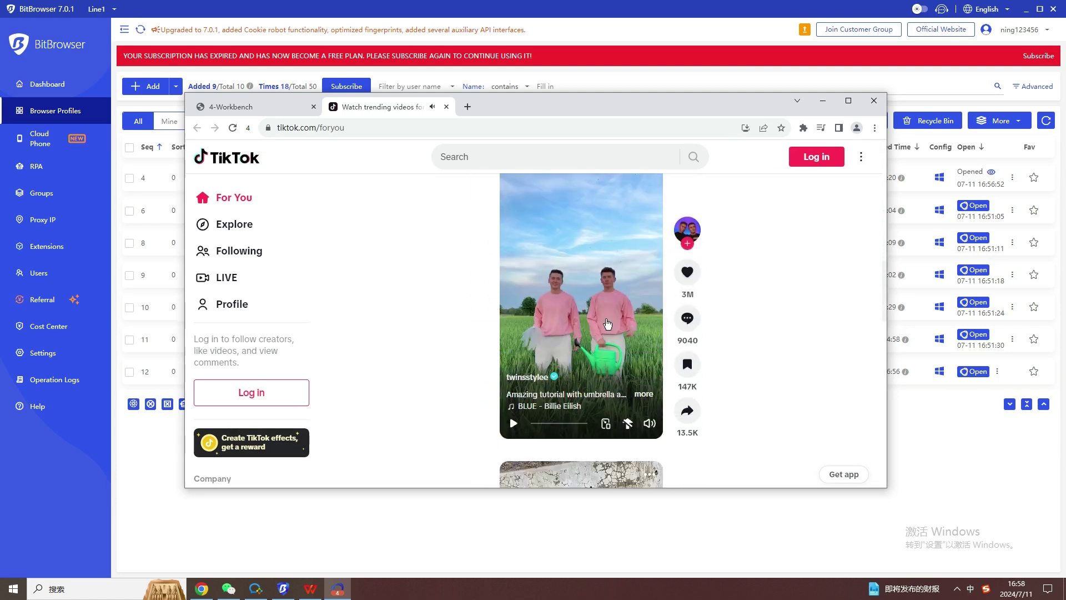
scroll(607, 324, down, 2)
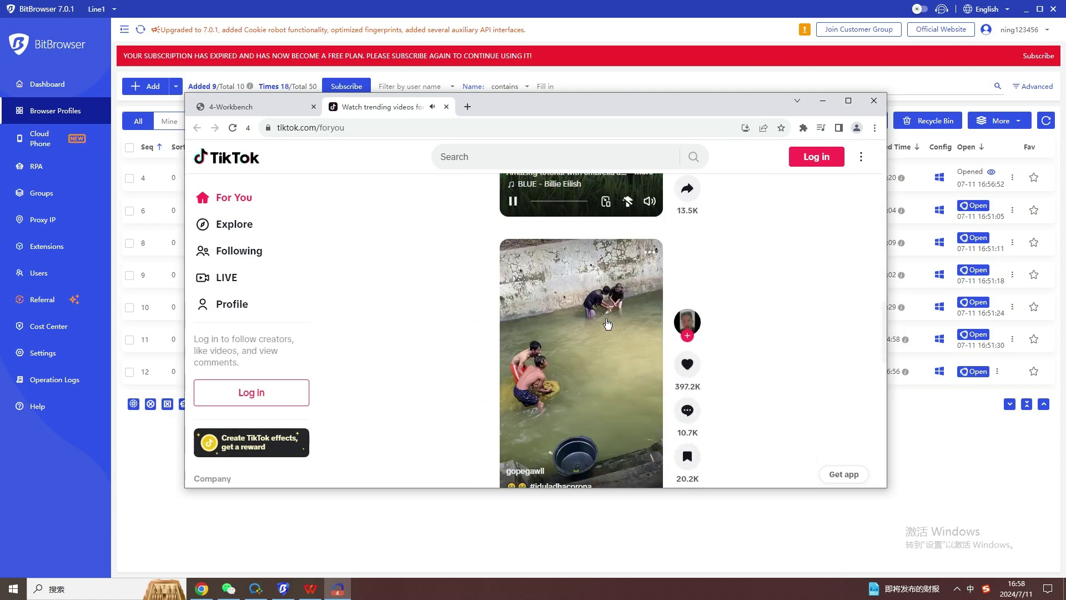
scroll(608, 323, down, 2)
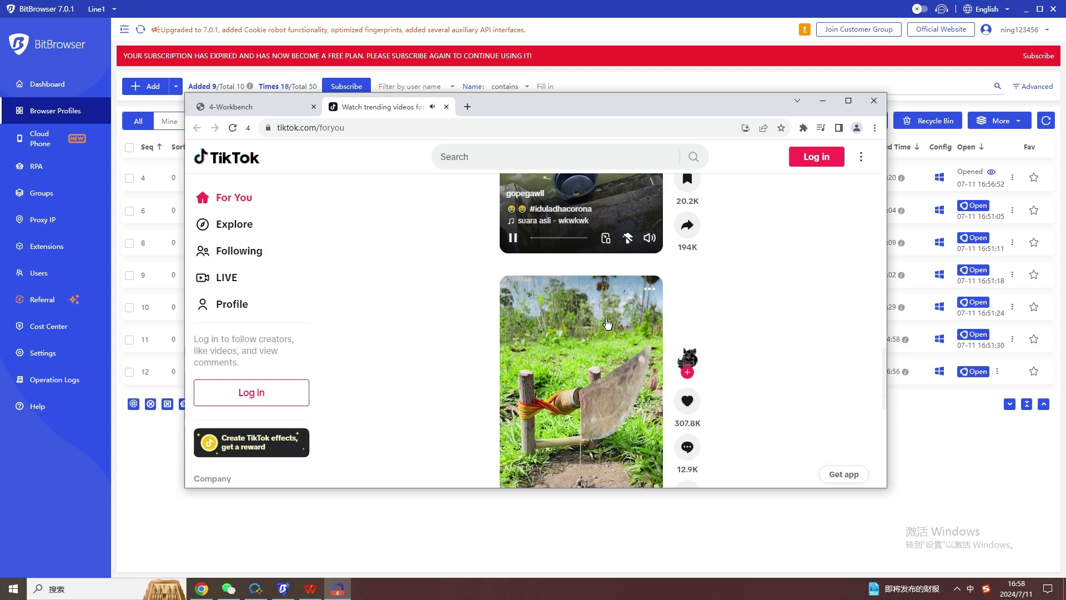
scroll(607, 323, down, 2)
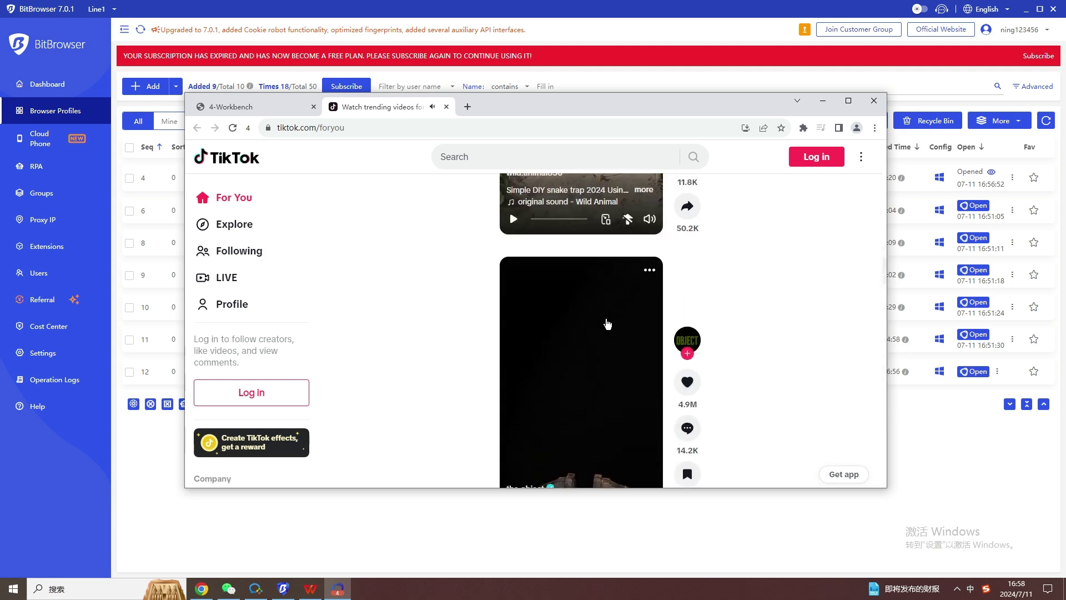
scroll(608, 323, down, 2)
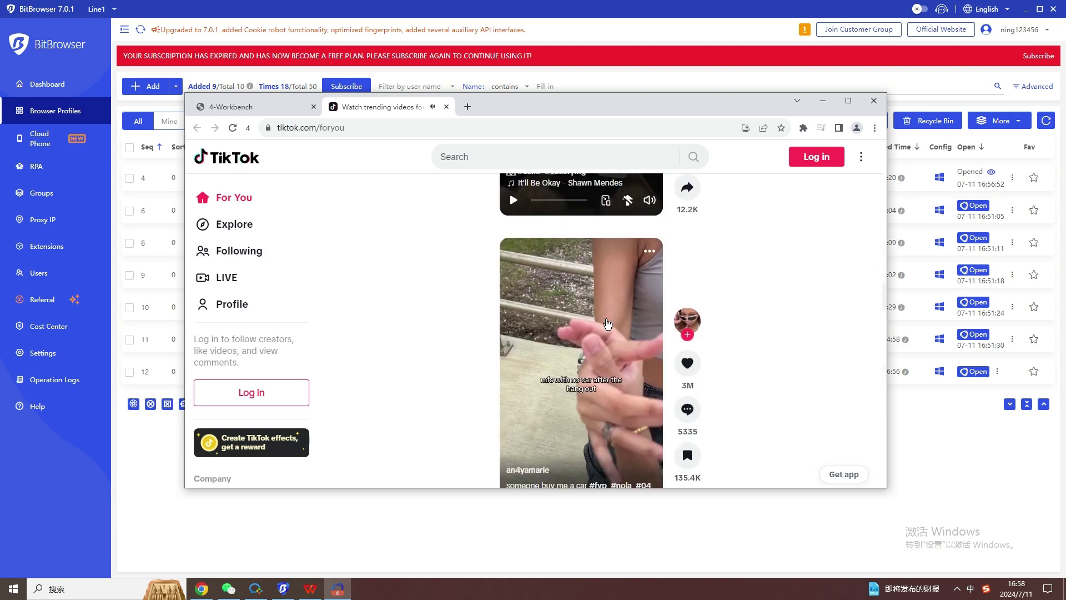
scroll(607, 324, down, 2)
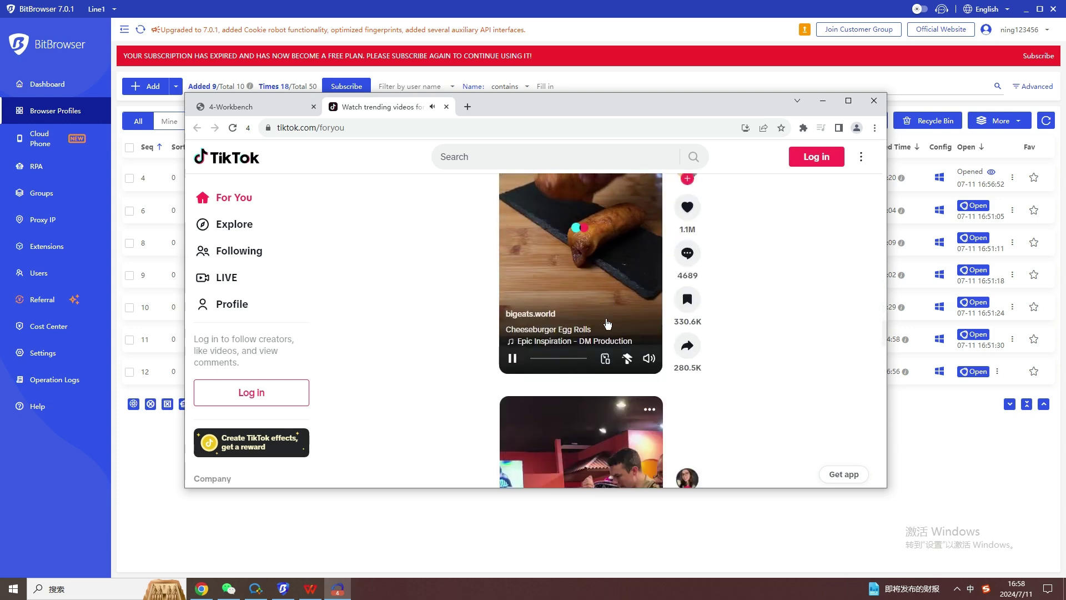
scroll(607, 324, down, 2)
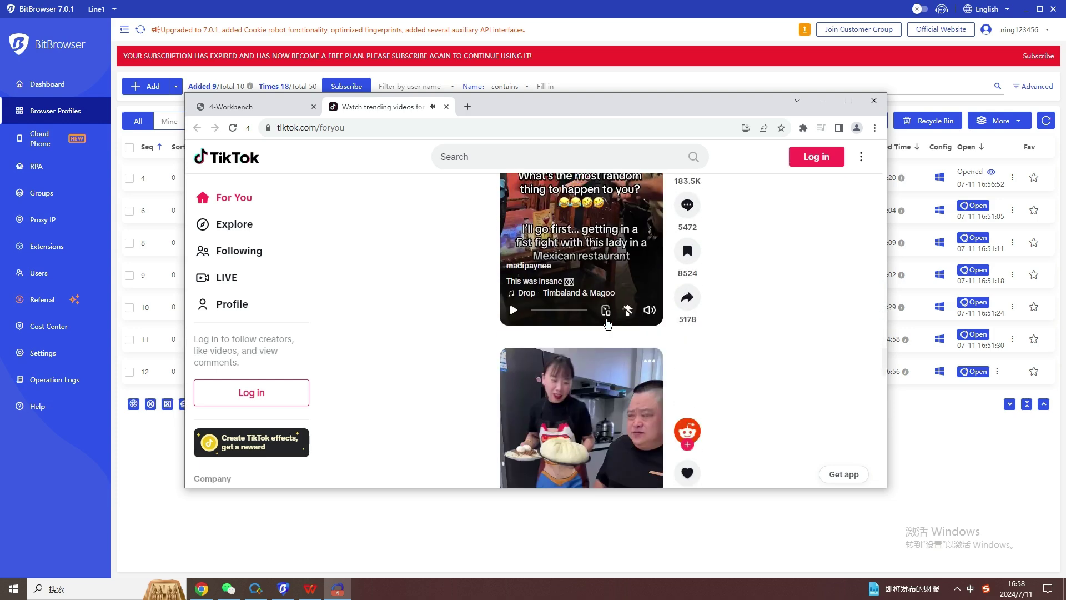
scroll(607, 324, down, 2)
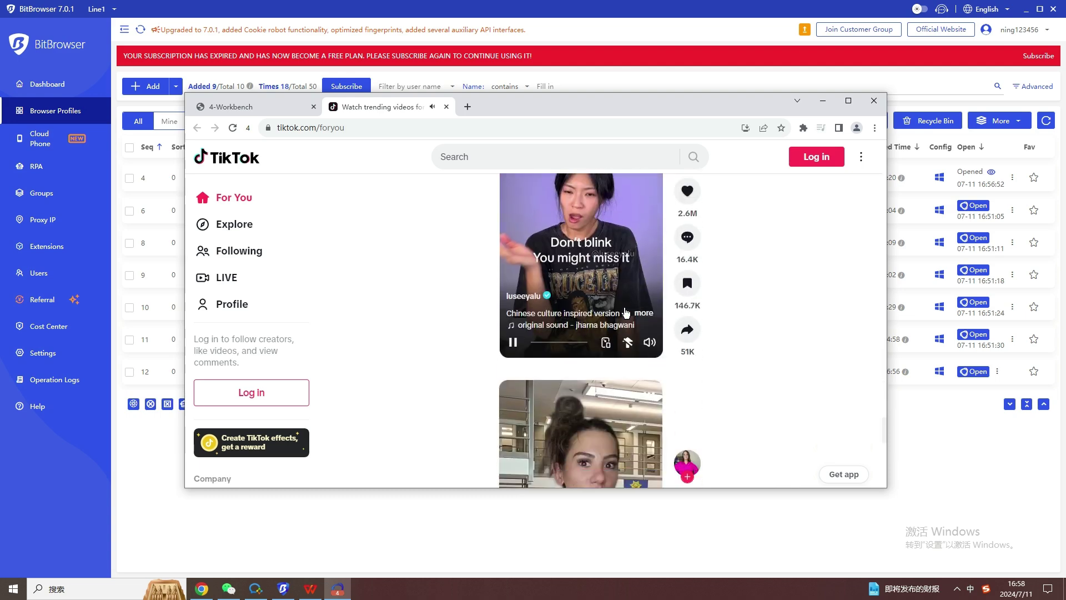
scroll(626, 312, down, 2)
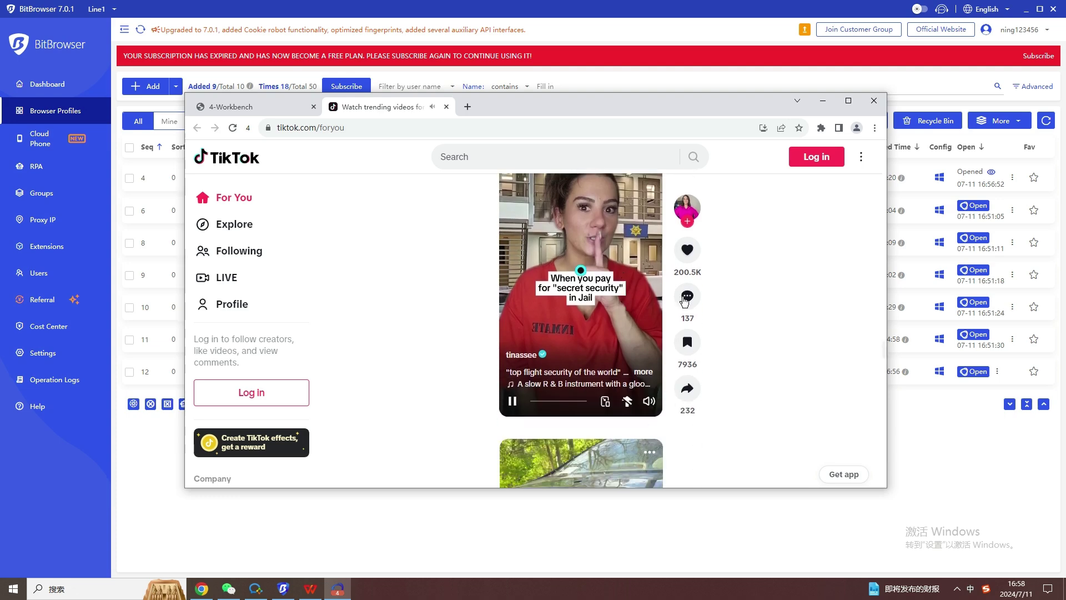
Open a video's comments, close the Log in prompt, and keep scrolling the feed.
click(686, 300)
click(650, 162)
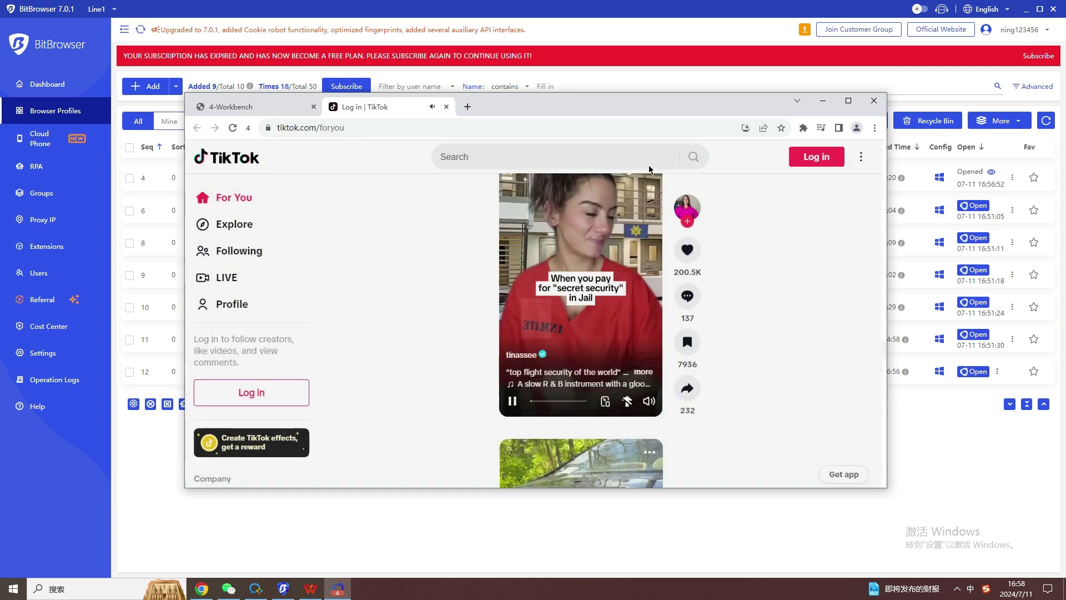
scroll(661, 314, down, 2)
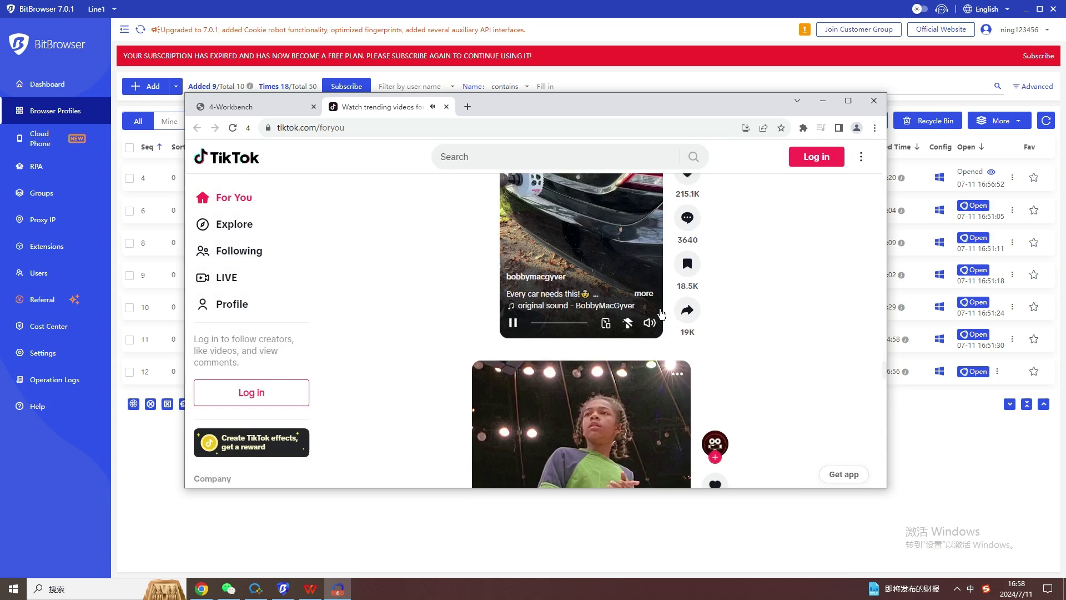